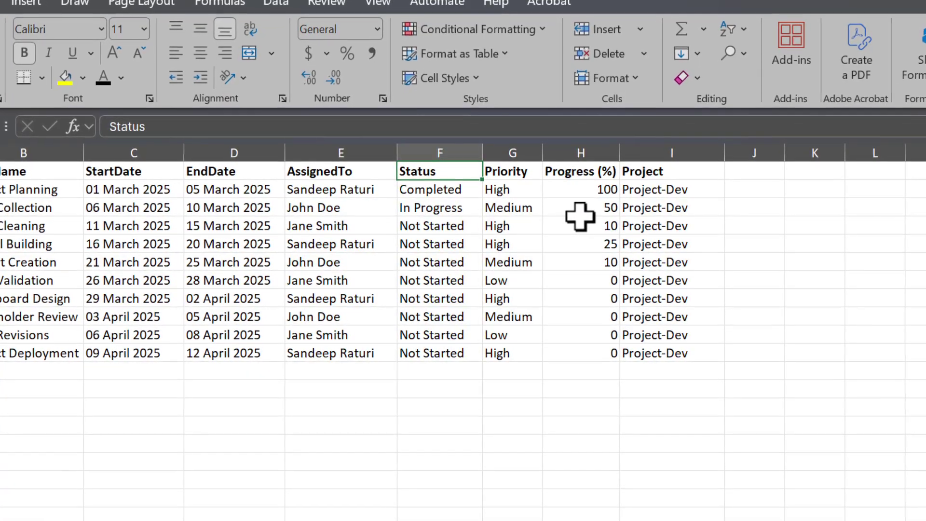
- Review the Project column of the task sheet
drag(649, 175, 651, 284)
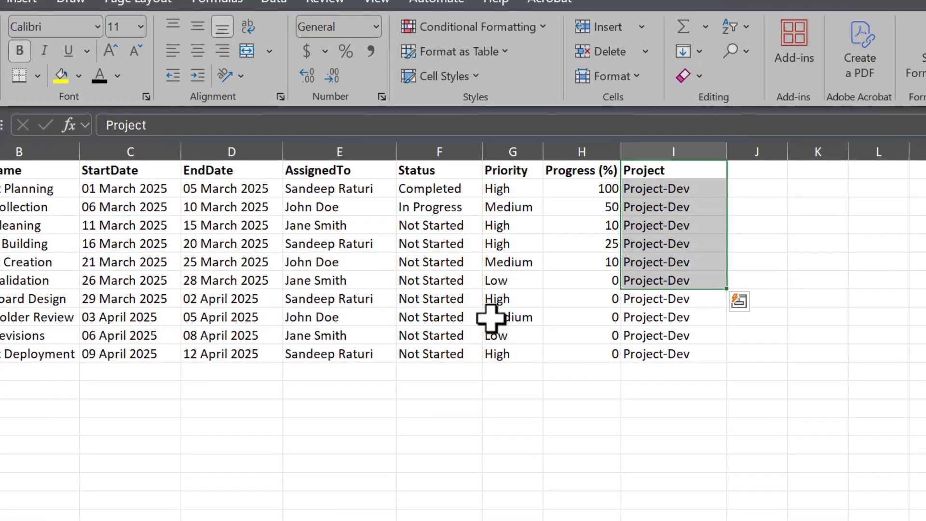
click(513, 390)
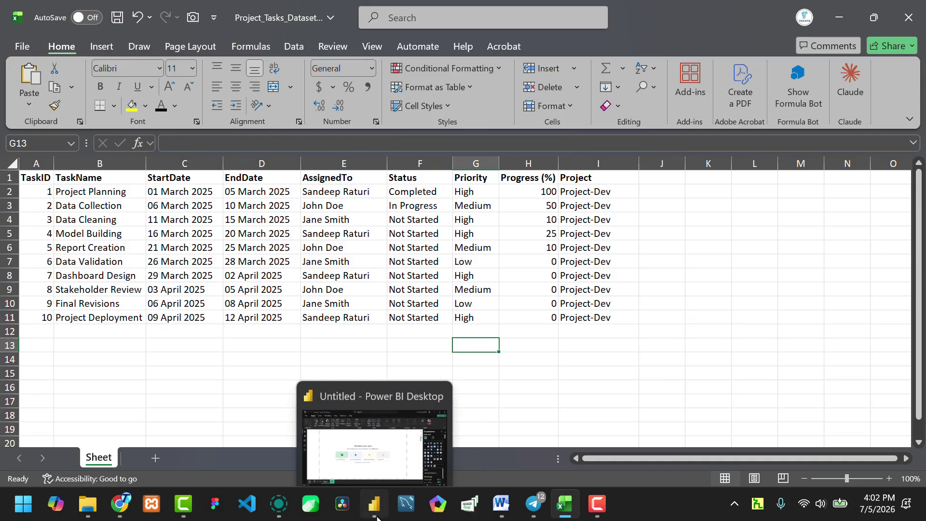
- Switch to Power BI Desktop and start importing data from an Excel workbook
click(375, 505)
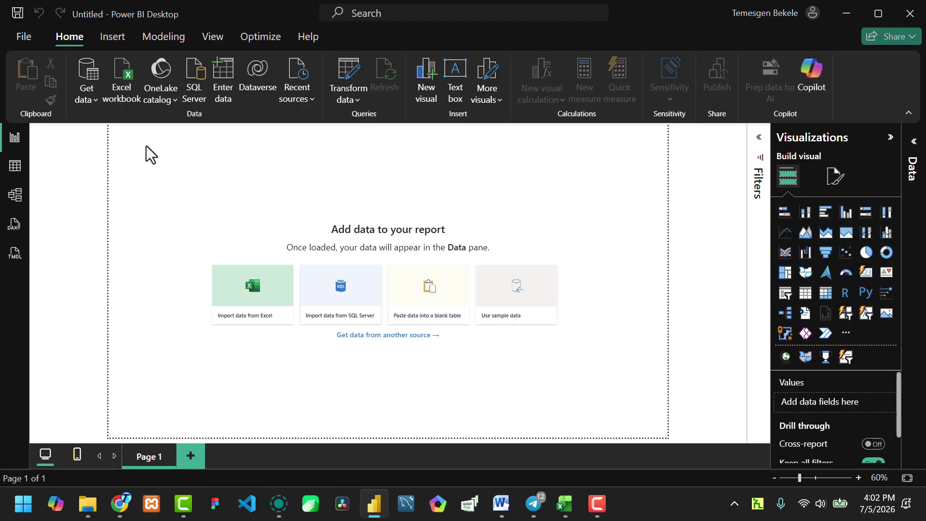
click(87, 100)
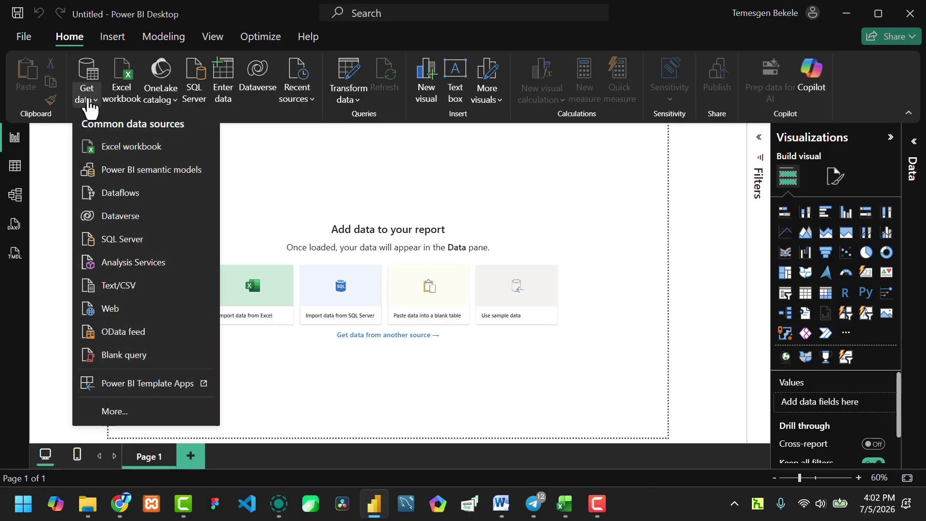
click(128, 154)
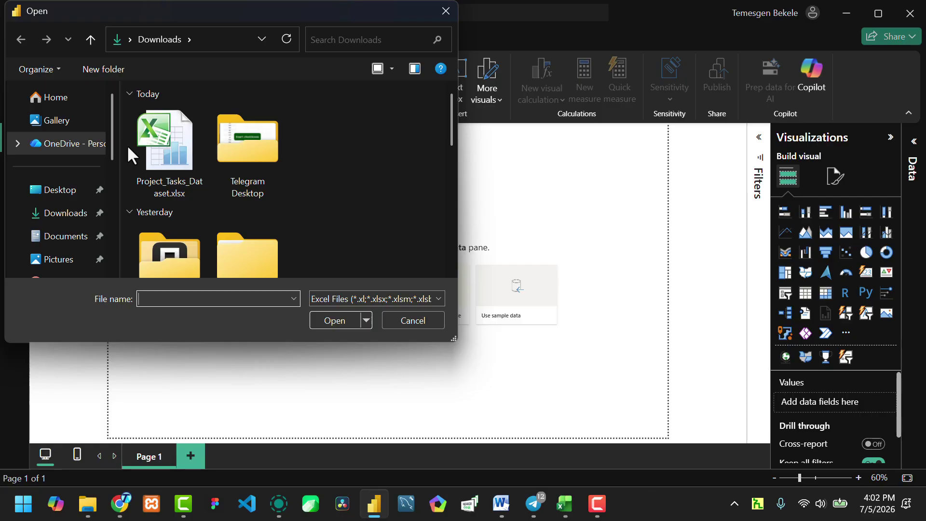
- Switch back to Excel and save the project tasks workbook
click(565, 503)
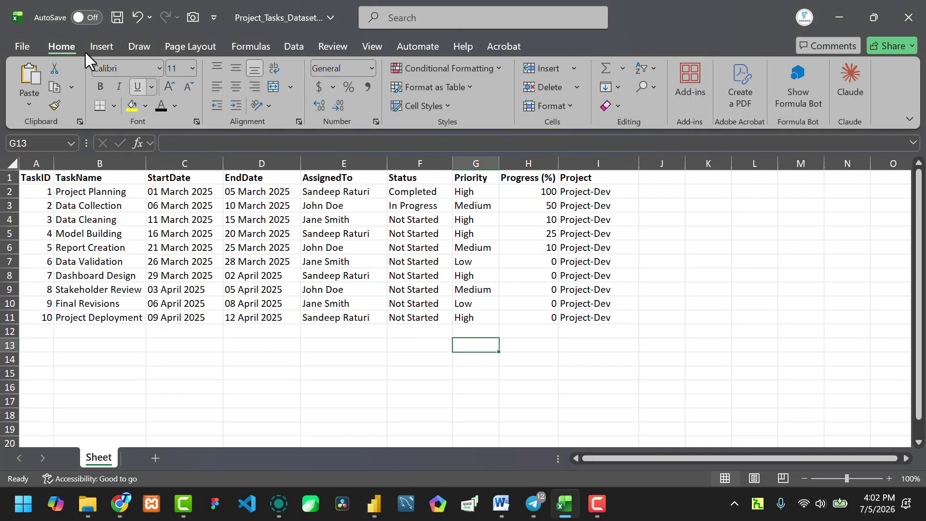
click(117, 20)
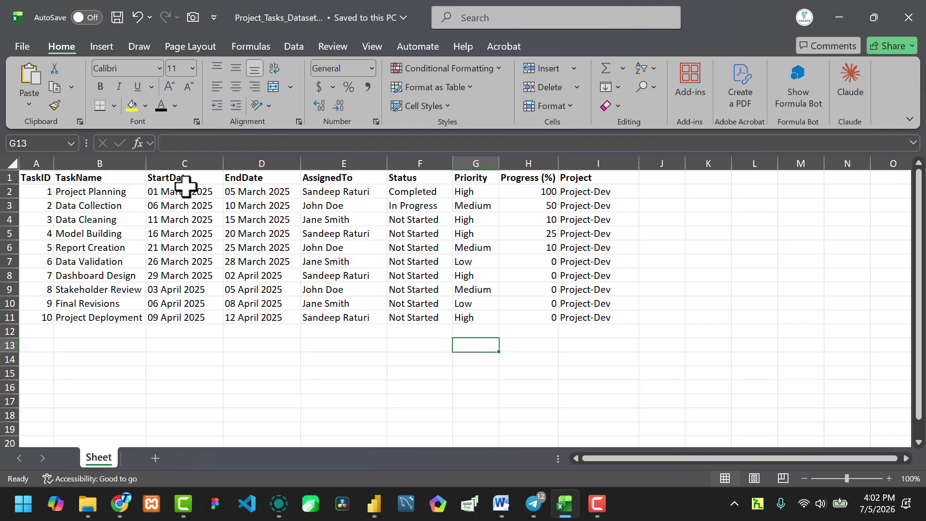
- Check the number format of the StartDate and EndDate values in rows 2 to 11, and return to Power BI
drag(186, 191, 186, 317)
drag(254, 191, 248, 319)
click(372, 68)
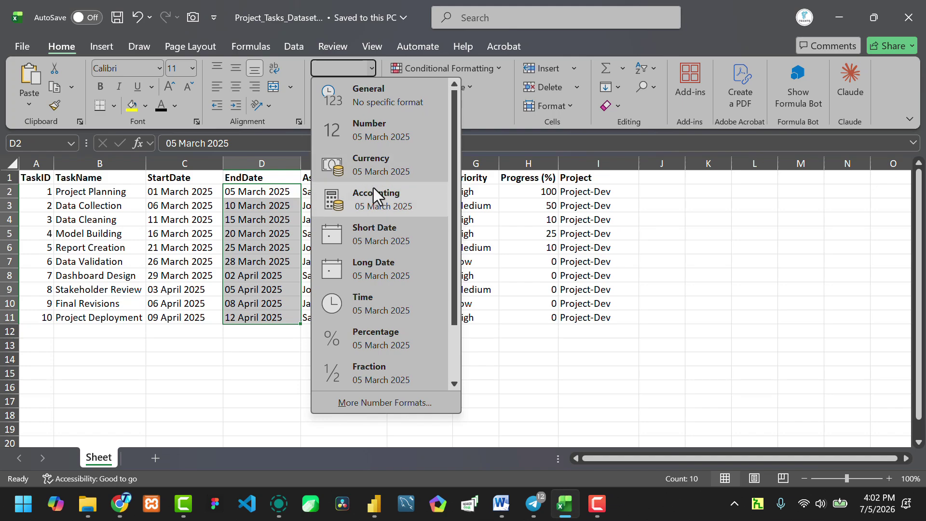
click(502, 259)
click(909, 17)
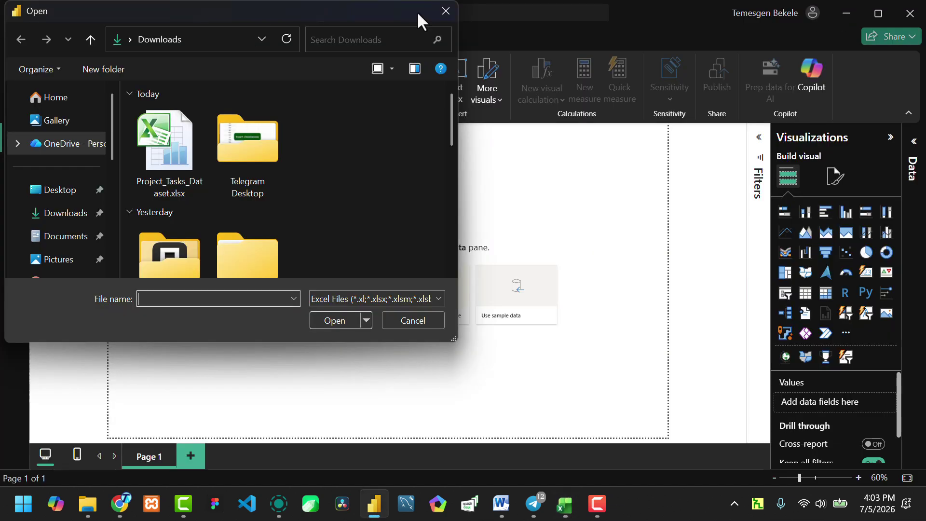
- Open Project_Tasks_Dataset.xlsx as the report's data source
click(177, 134)
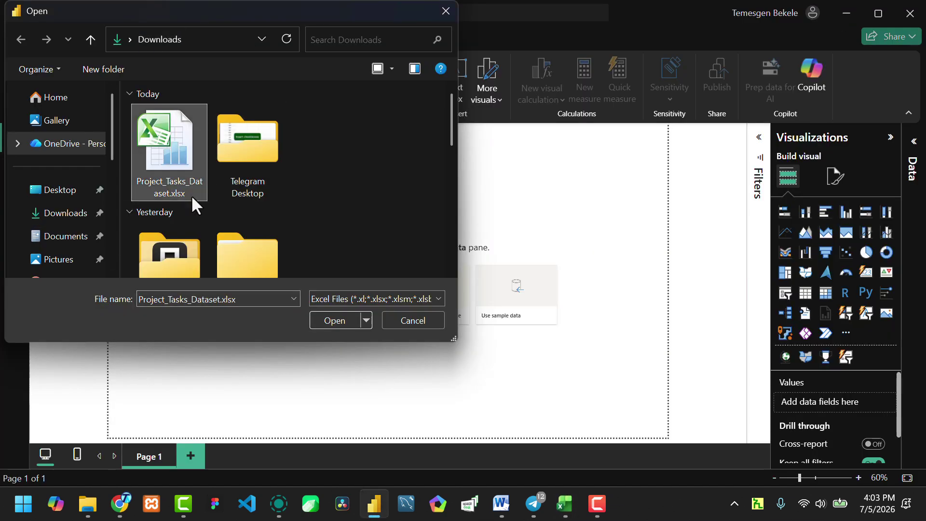
click(334, 321)
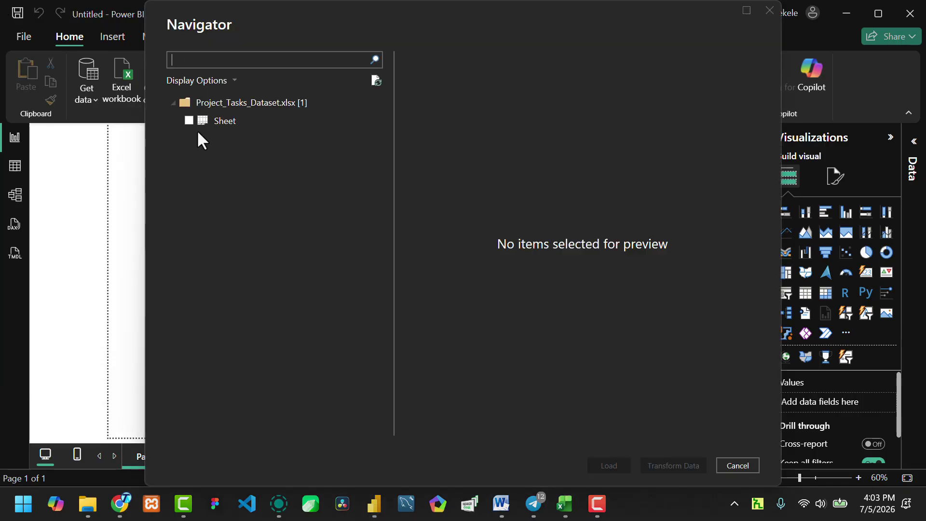
- Check the source sheet in Excel, and load the workbook's Sheet table into the Power BI report
click(564, 503)
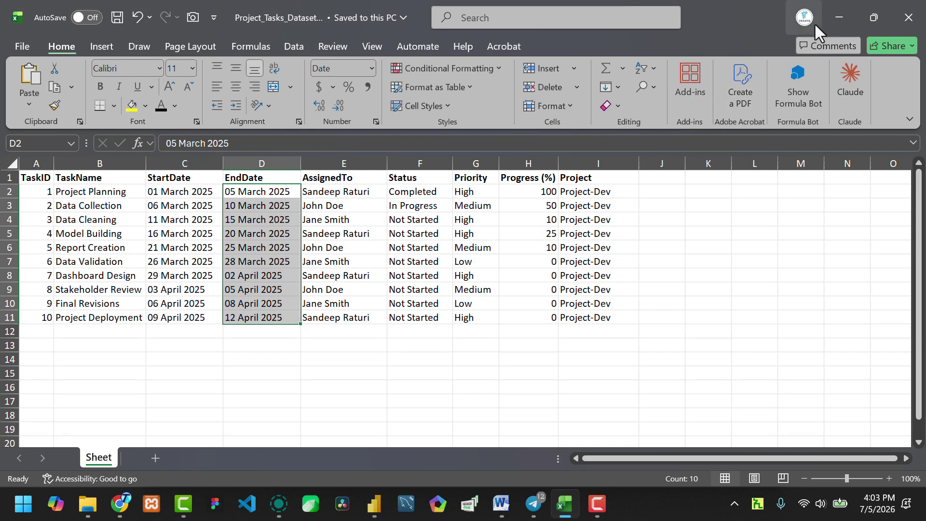
click(840, 18)
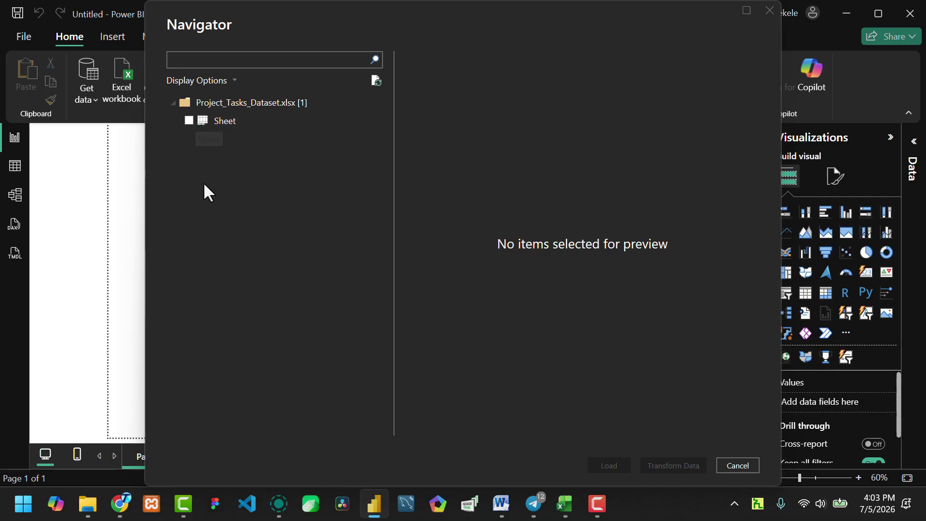
click(189, 121)
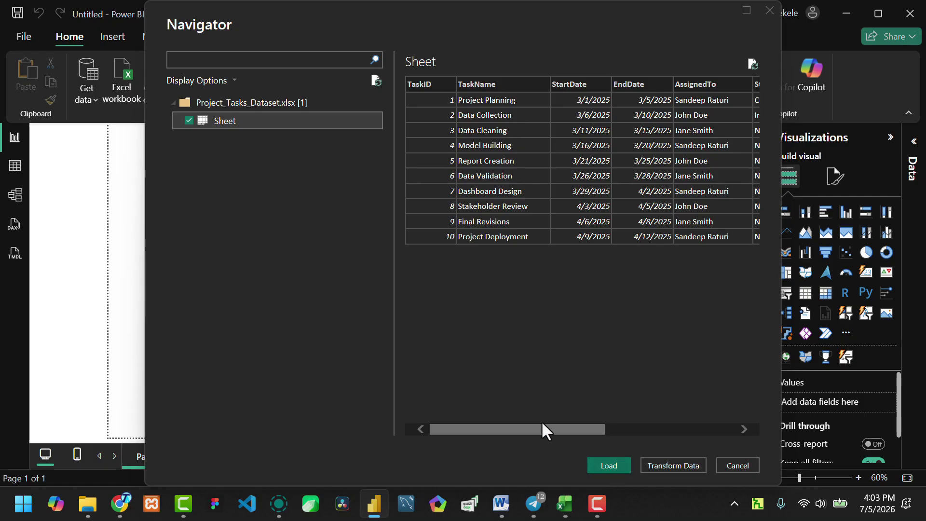
mouse_move(539, 429)
mouse_down()
mouse_move(717, 437)
mouse_move(530, 429)
mouse_up()
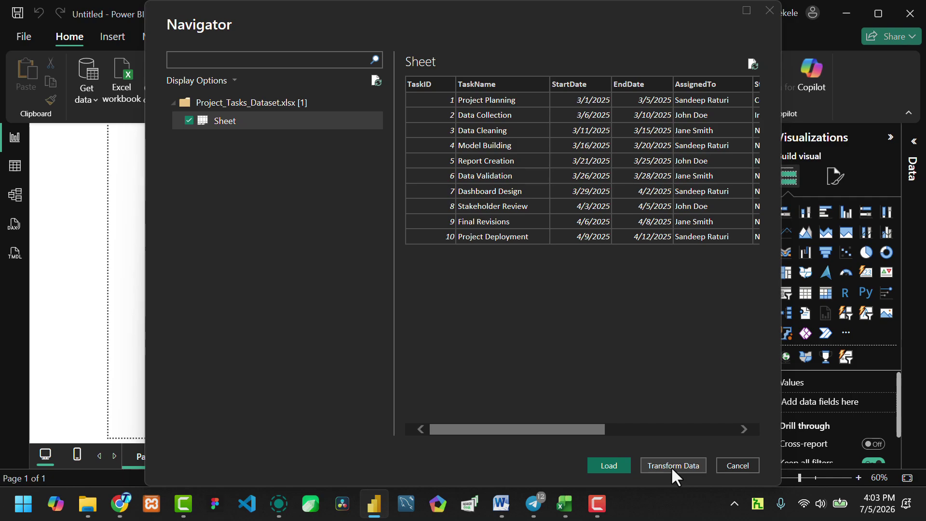
click(609, 465)
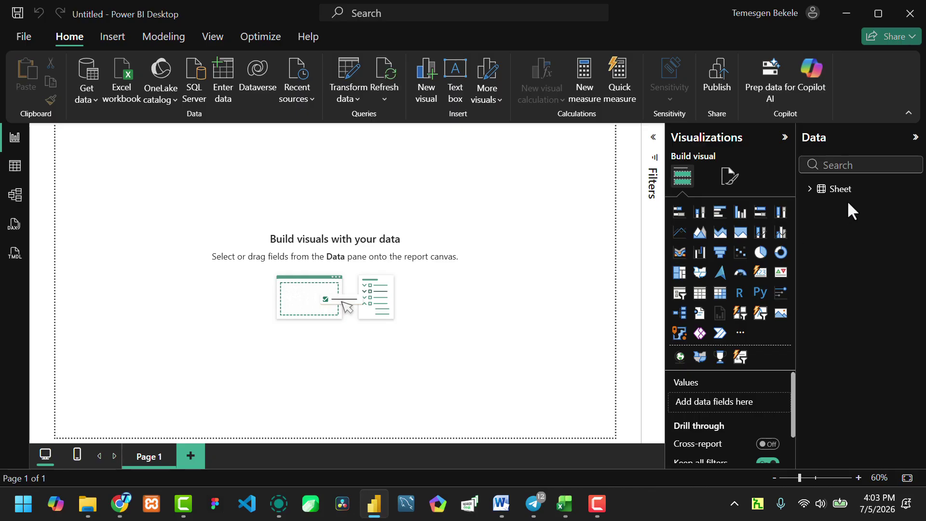
- Expand the imported Sheet table and rename it as TechTeProject
click(826, 188)
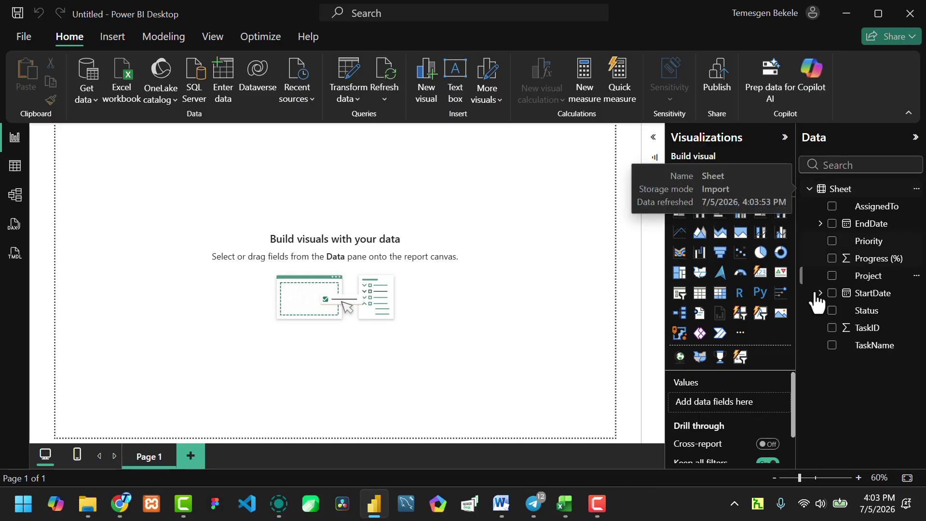
double_click(843, 189)
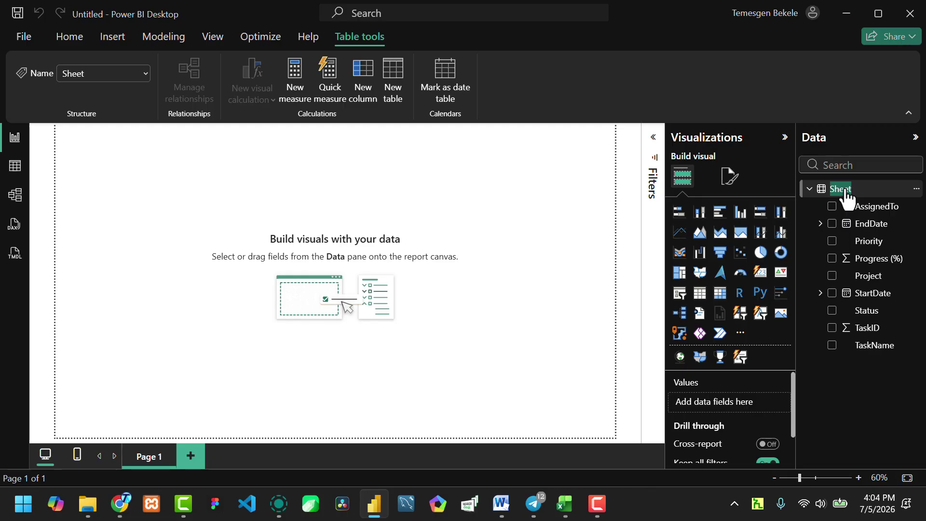
text(TechTeProject)
key(Return)
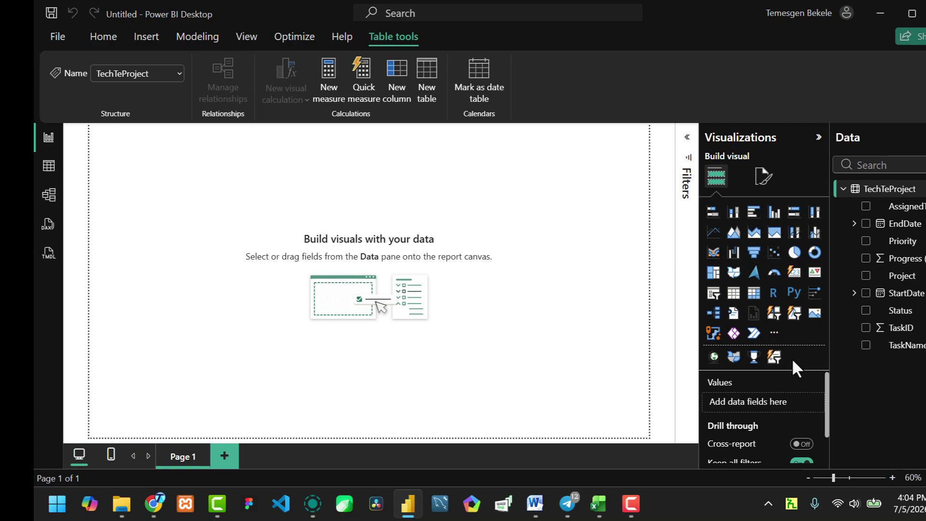
- Search the Power BI visuals store for "gantt" and add Microsoft Corporation's Gantt visual to the report
click(774, 334)
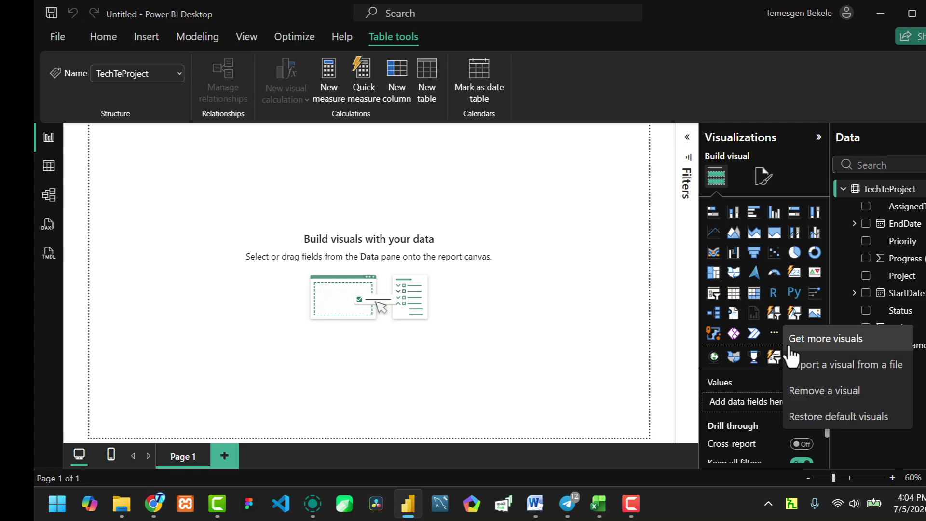
click(819, 343)
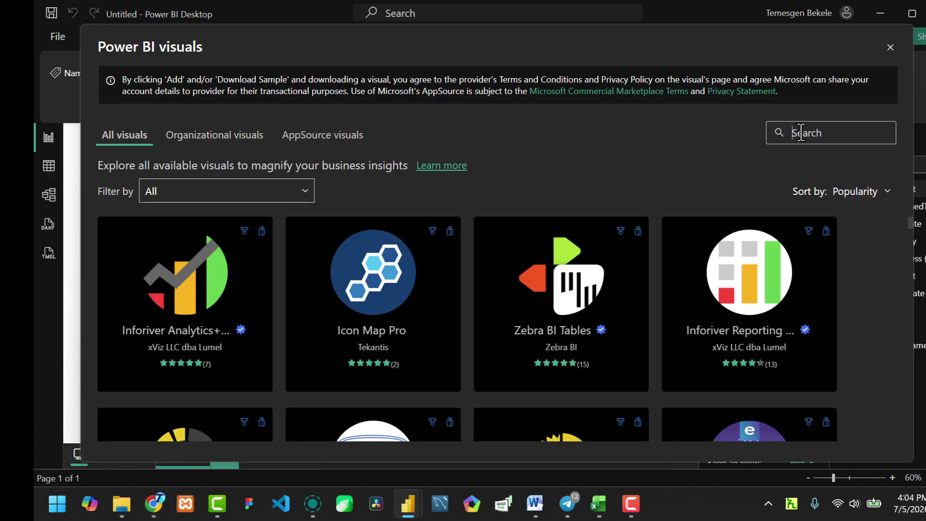
text(gantt)
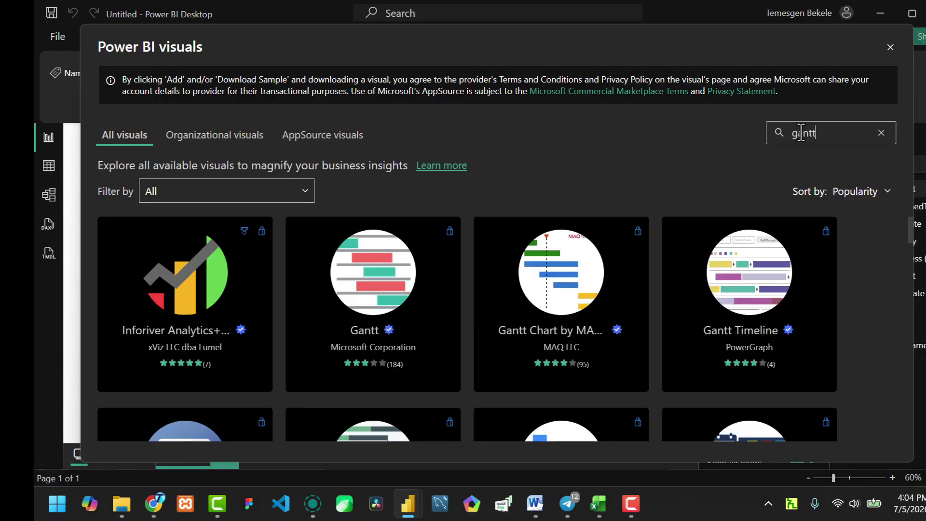
mouse_move(375, 370)
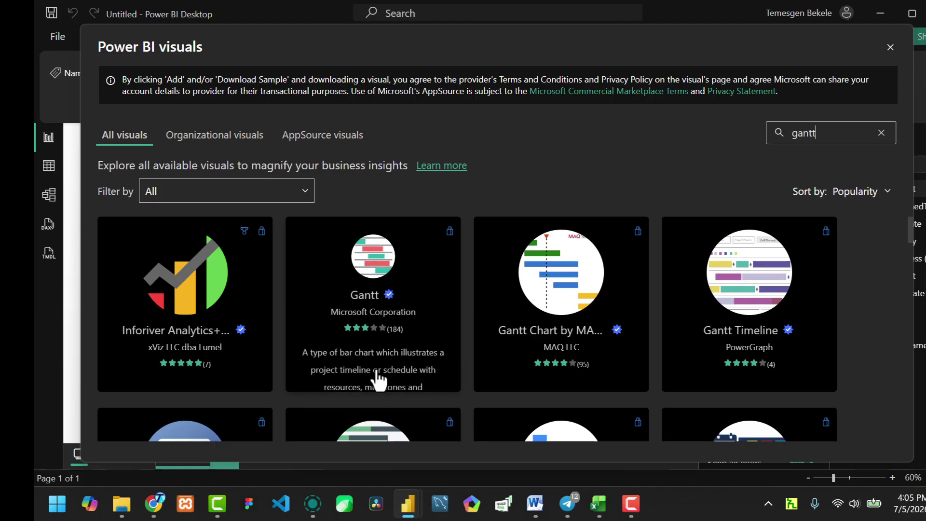
click(371, 263)
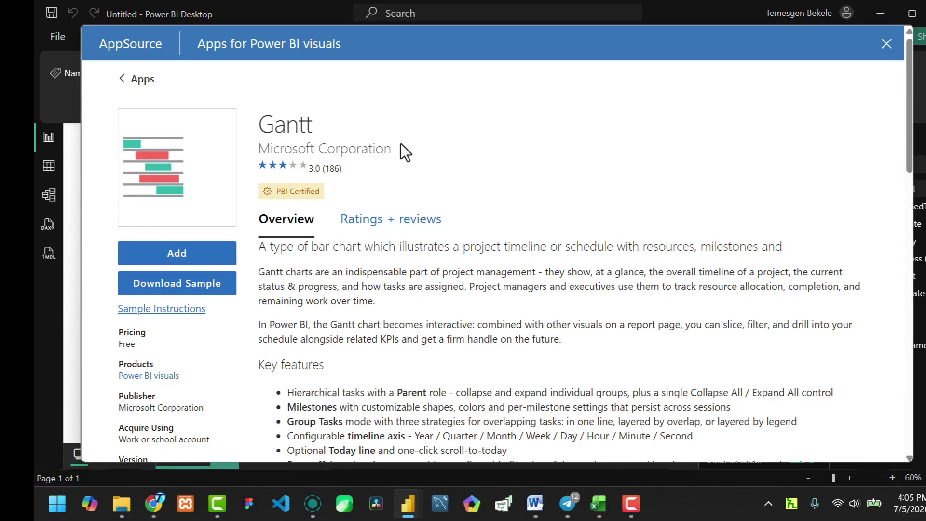
click(178, 255)
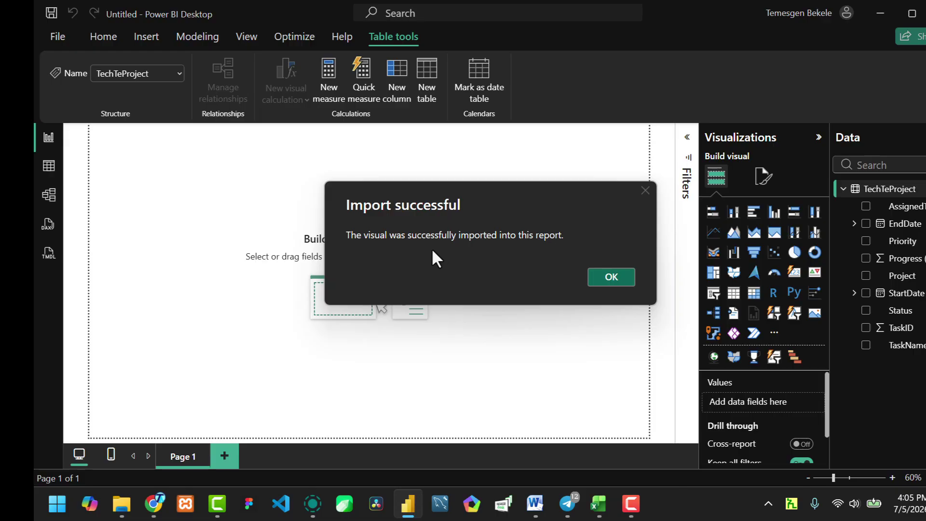
click(612, 277)
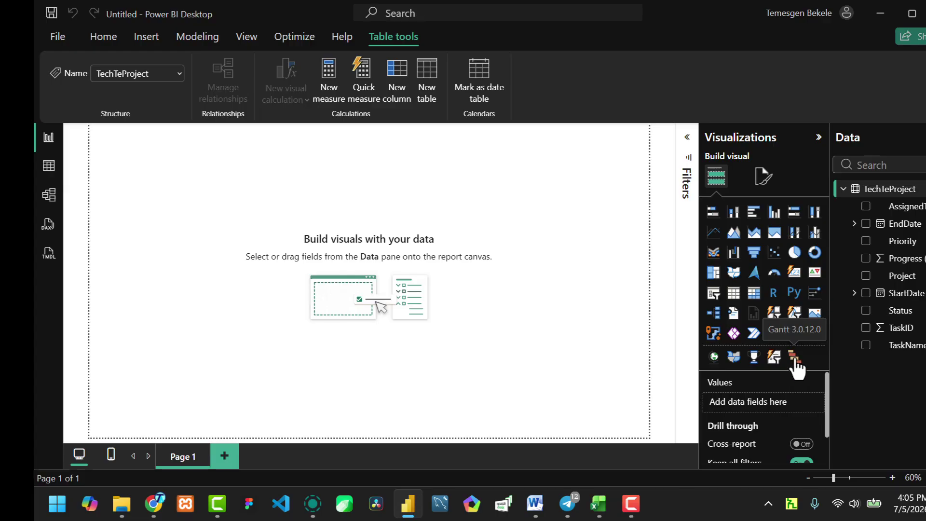
- Insert a Gantt visual, enlarge it to nearly fill Page 1, and collapse the report filters
click(794, 358)
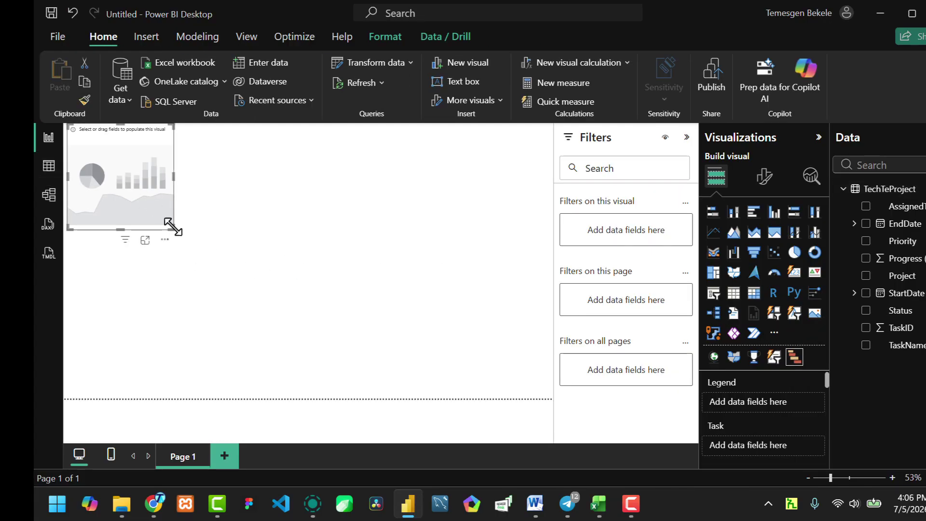
drag(172, 227, 542, 391)
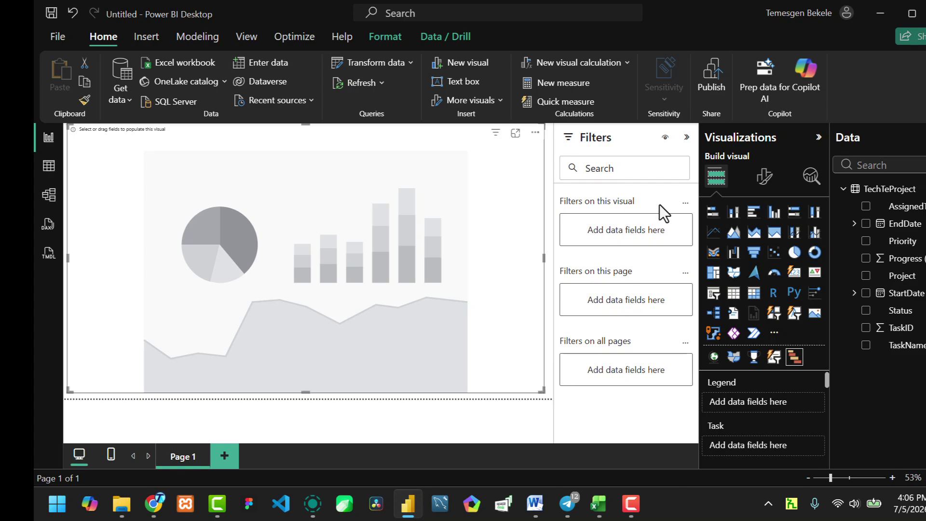
click(686, 137)
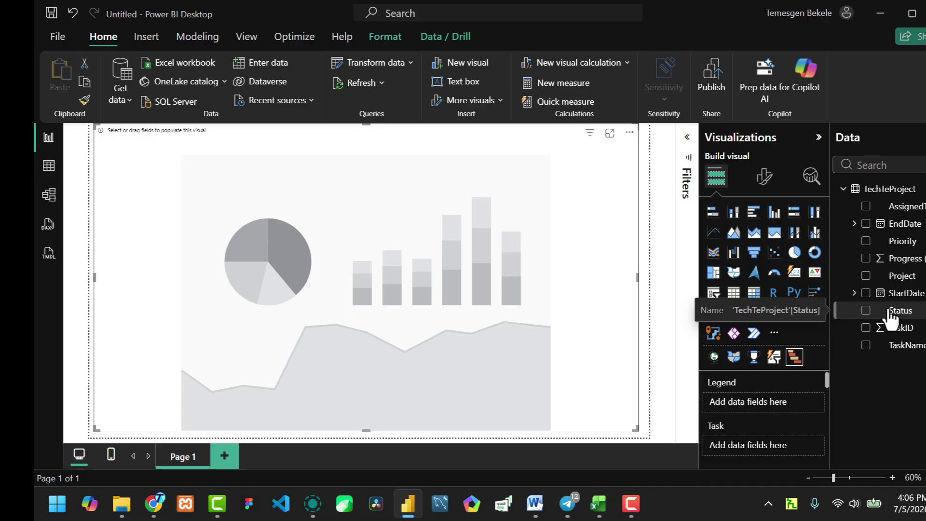
- Assign Status as the Gantt visual's Legend, TaskName as its Task and Project as its Parent
drag(890, 313, 748, 408)
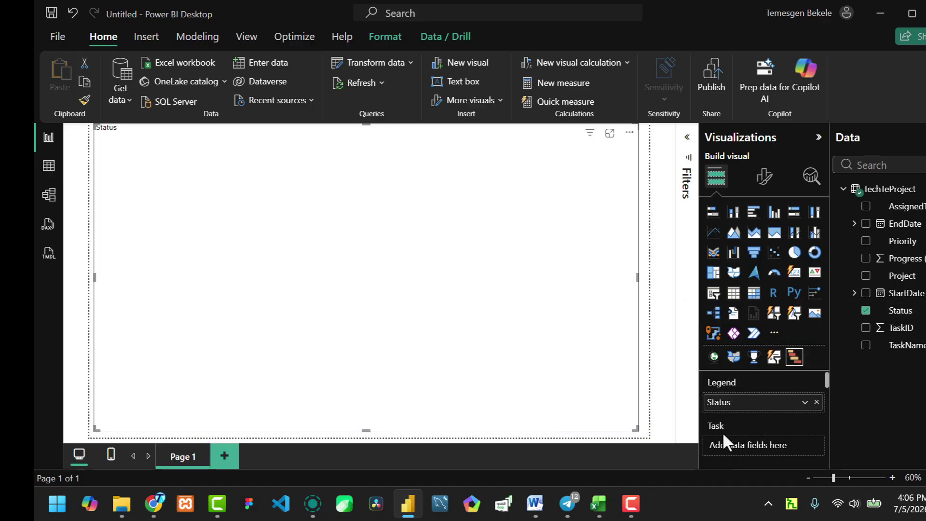
drag(894, 346, 763, 444)
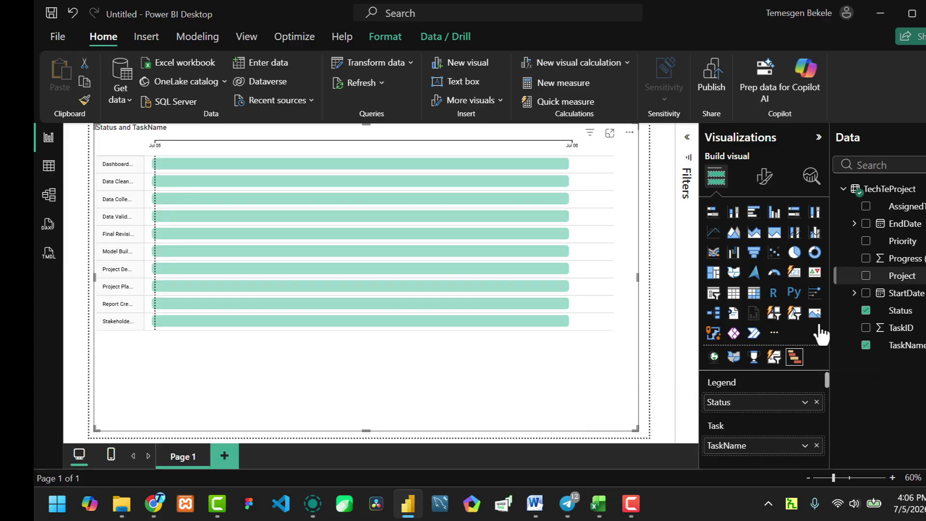
scroll(782, 413, down, 3)
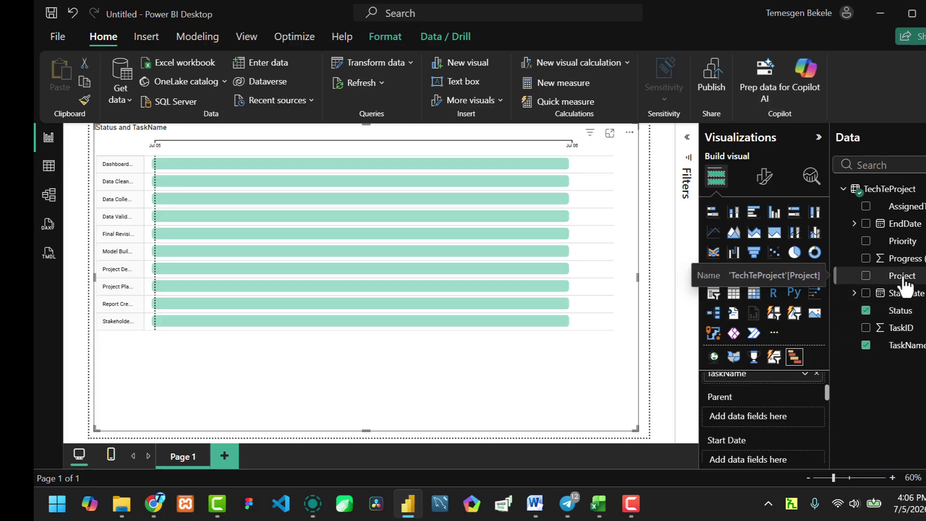
drag(904, 280, 757, 437)
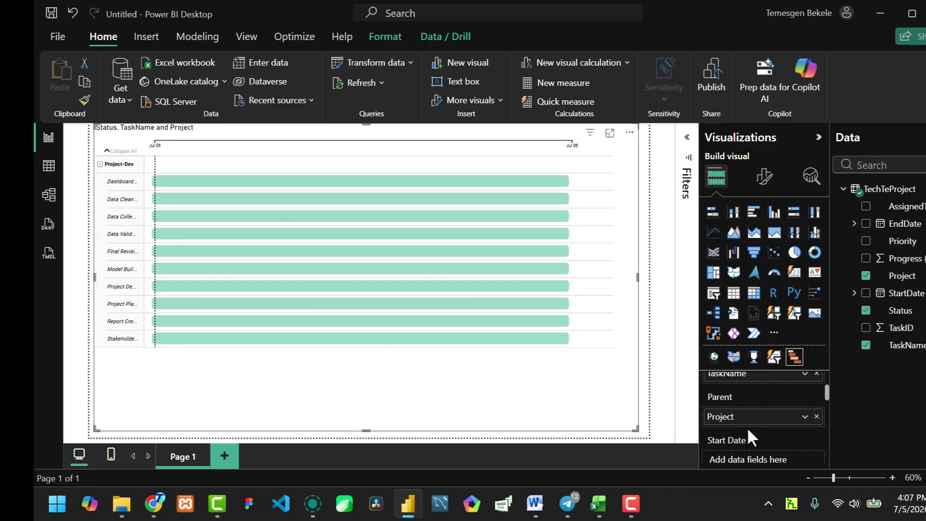
- Assign StartDate as the Gantt visual's Start Date and EndDate as its End Date
scroll(748, 410, down, 2)
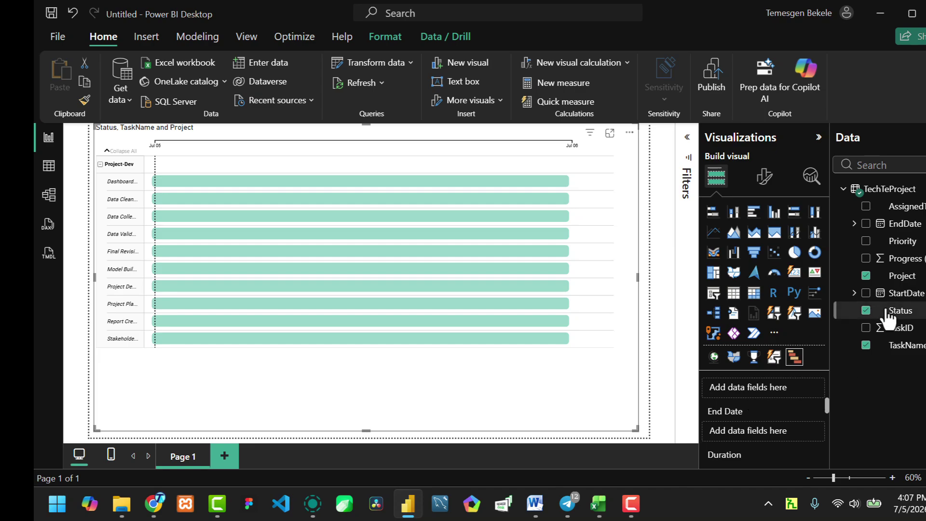
drag(827, 405, 827, 401)
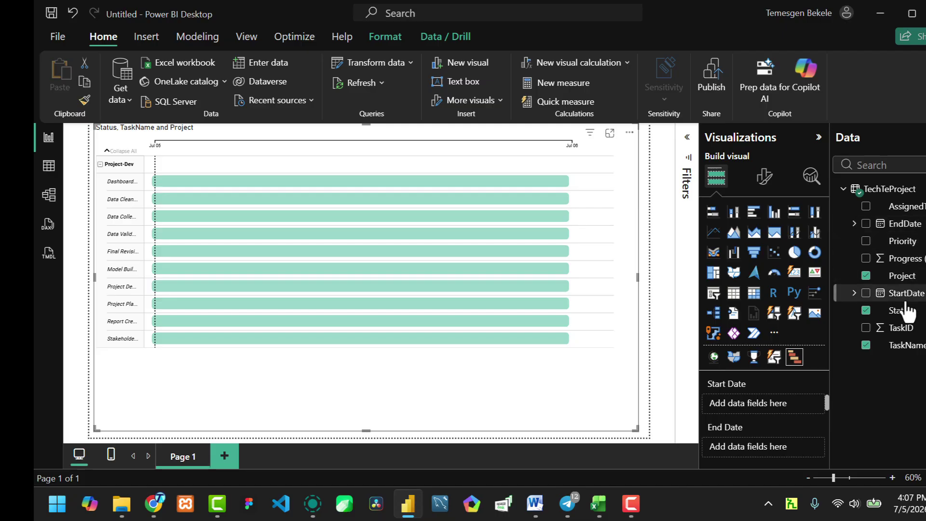
drag(905, 294, 744, 413)
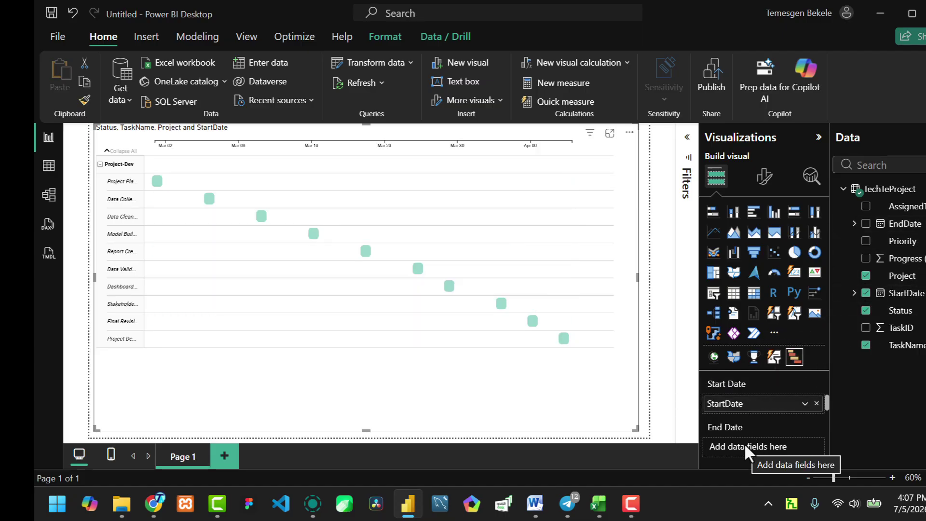
drag(902, 224, 765, 448)
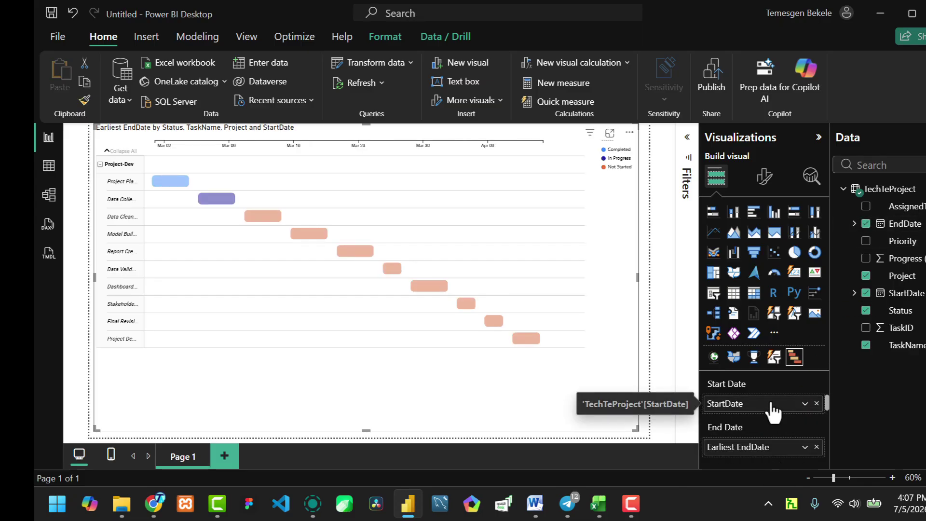
- Assign Progress (%) as the Gantt visual's % Completion and AssignedTo as its Resource
scroll(757, 403, down, 2)
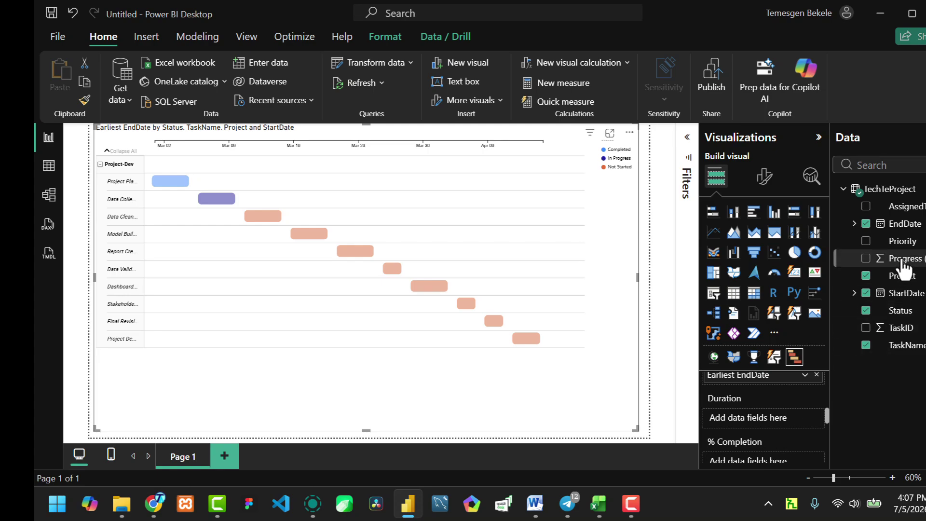
mouse_move(904, 260)
mouse_down()
mouse_move(767, 450)
mouse_move(818, 294)
mouse_move(743, 467)
mouse_move(761, 444)
mouse_up()
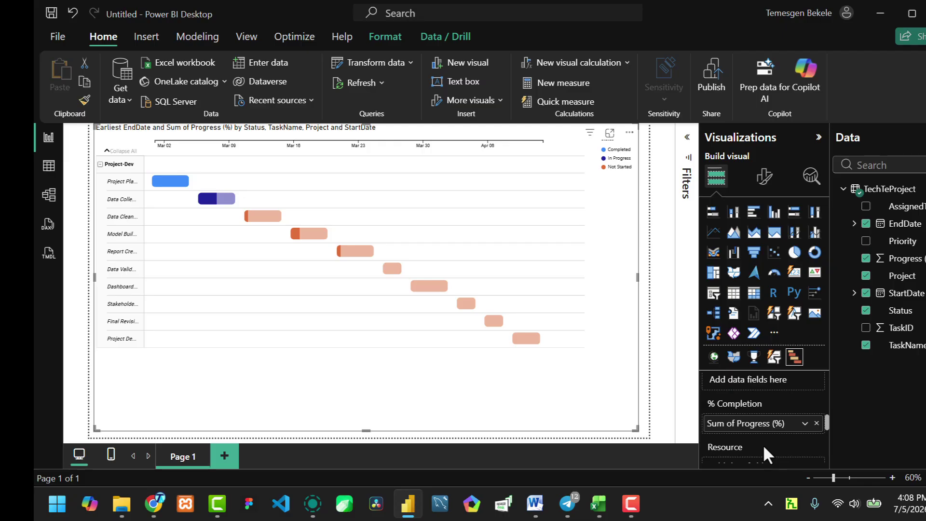
drag(828, 419, 825, 427)
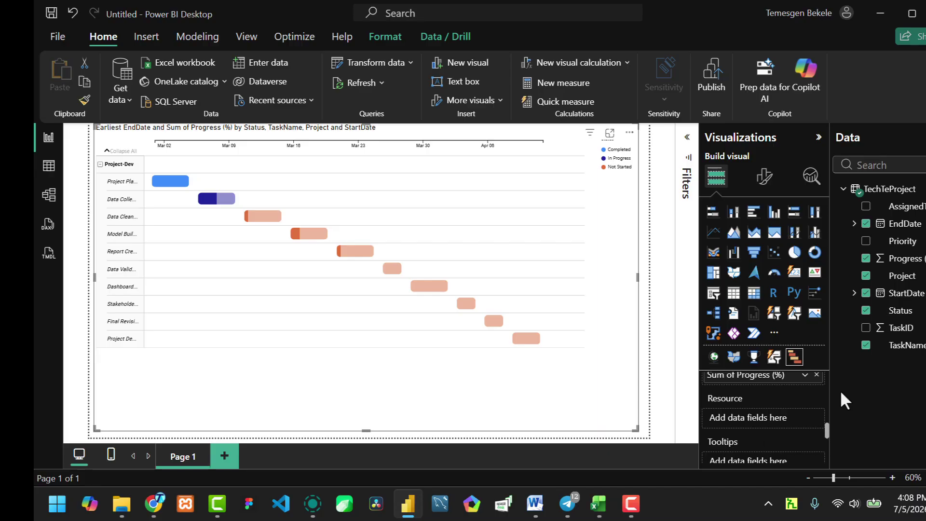
drag(909, 207, 768, 419)
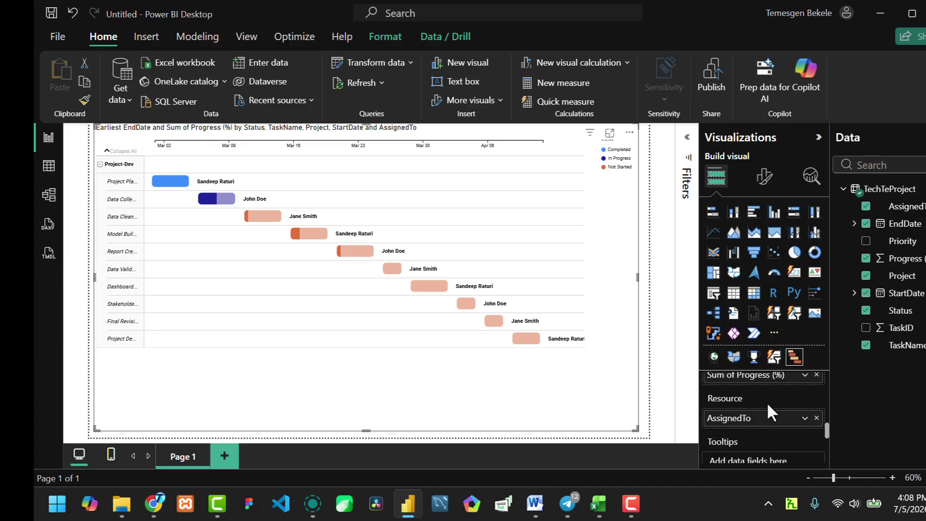
- Add the Priority field to the Gantt visual's Tooltips
drag(826, 431, 826, 436)
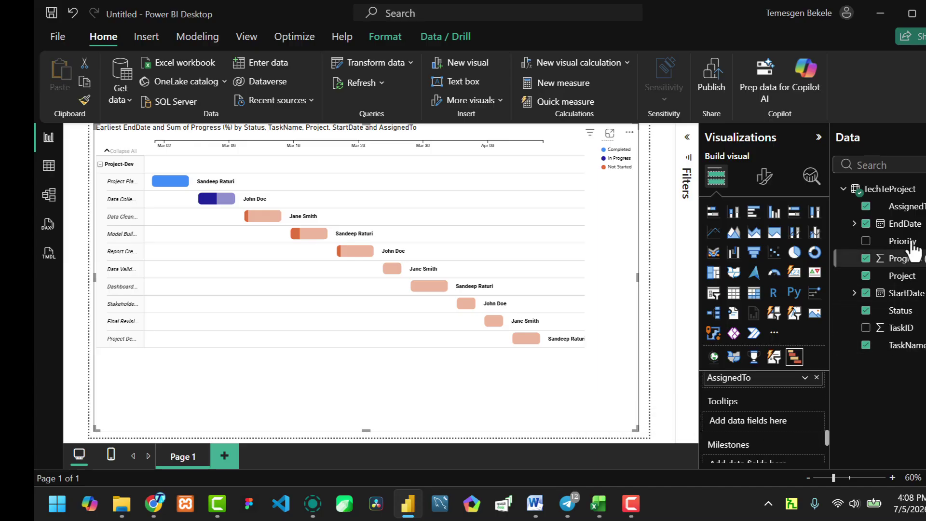
drag(893, 249, 764, 424)
scroll(760, 399, down, 2)
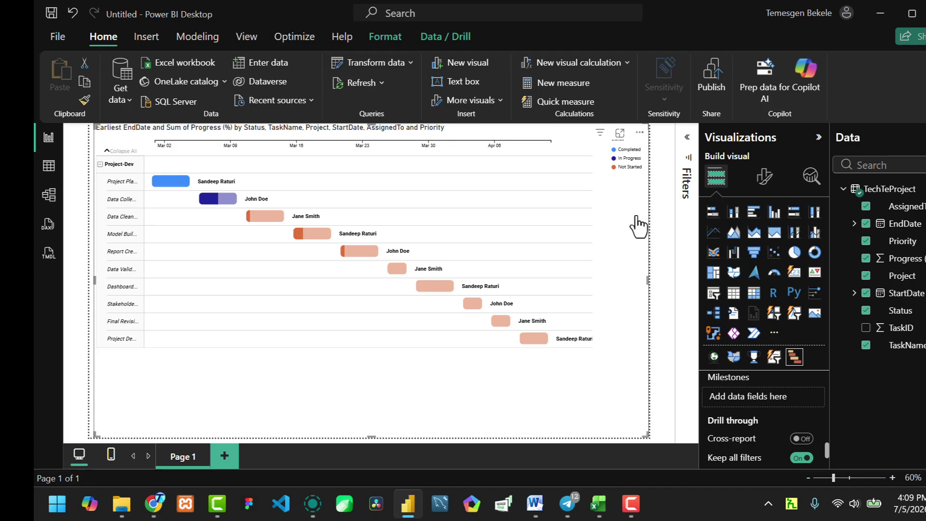
- Set the position of the Gantt visual's legend to Top Center
click(765, 177)
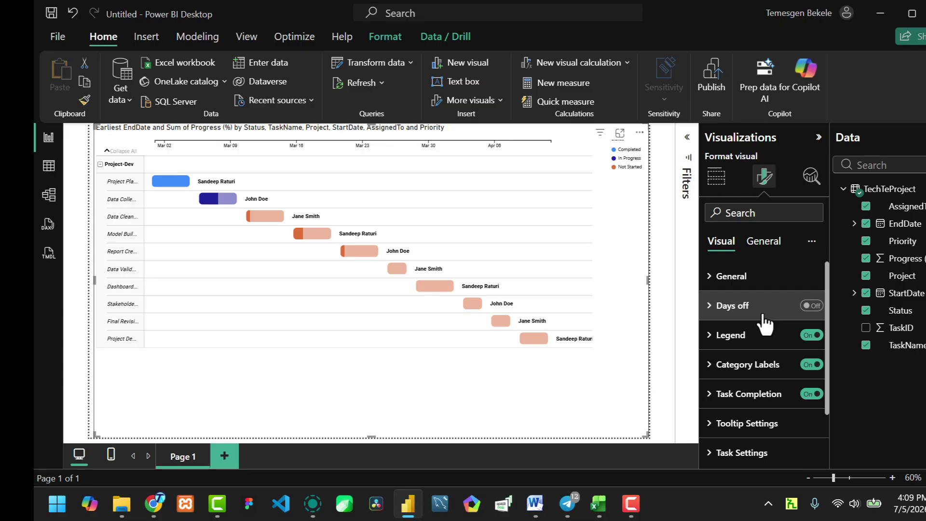
scroll(751, 313, down, 1)
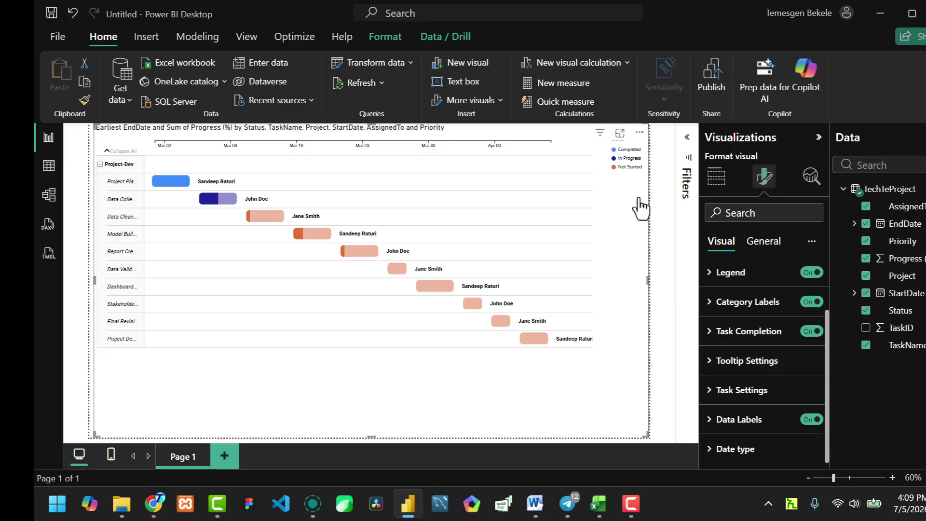
click(710, 275)
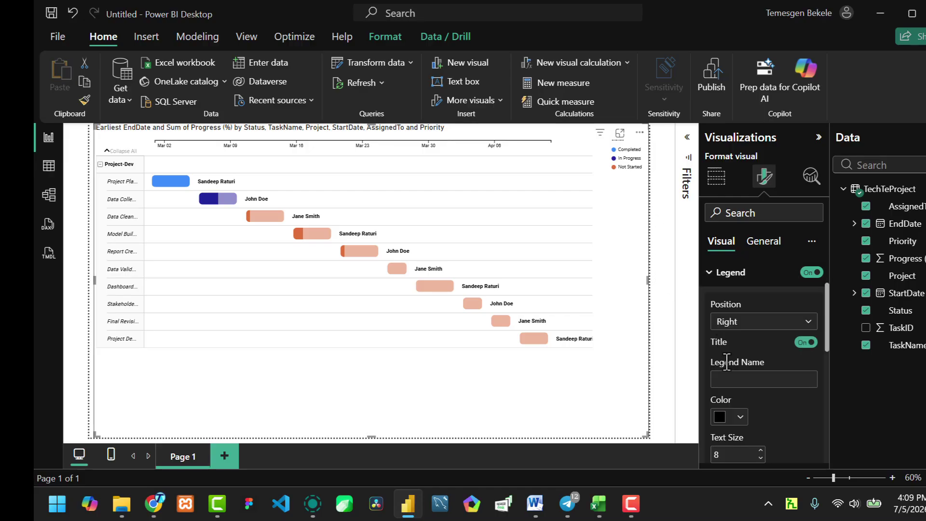
click(737, 323)
click(737, 409)
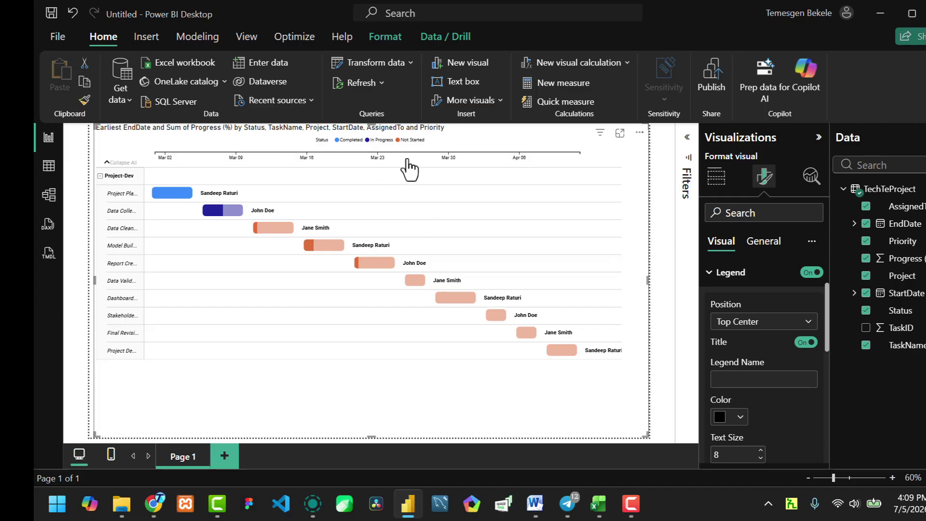
- Set the legend's text colour to the darkest navy blue theme shade and its text size to 11
click(740, 418)
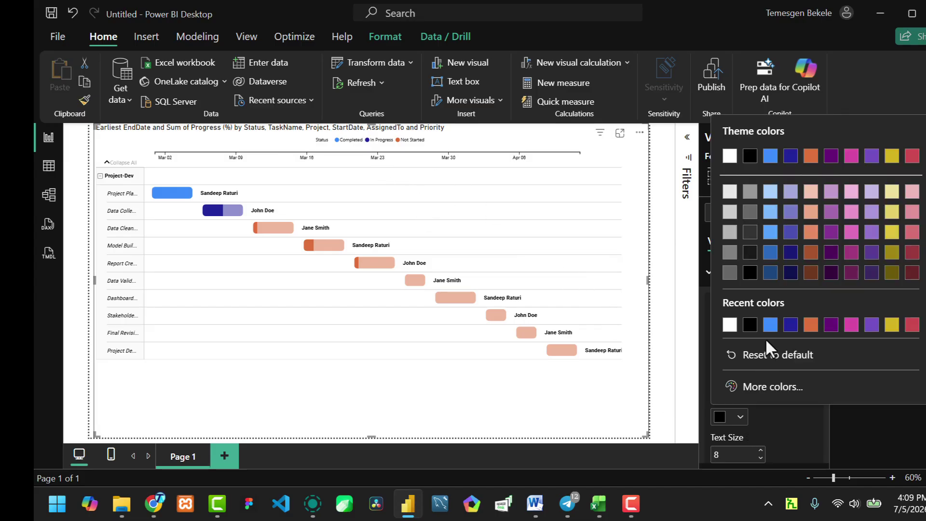
click(790, 273)
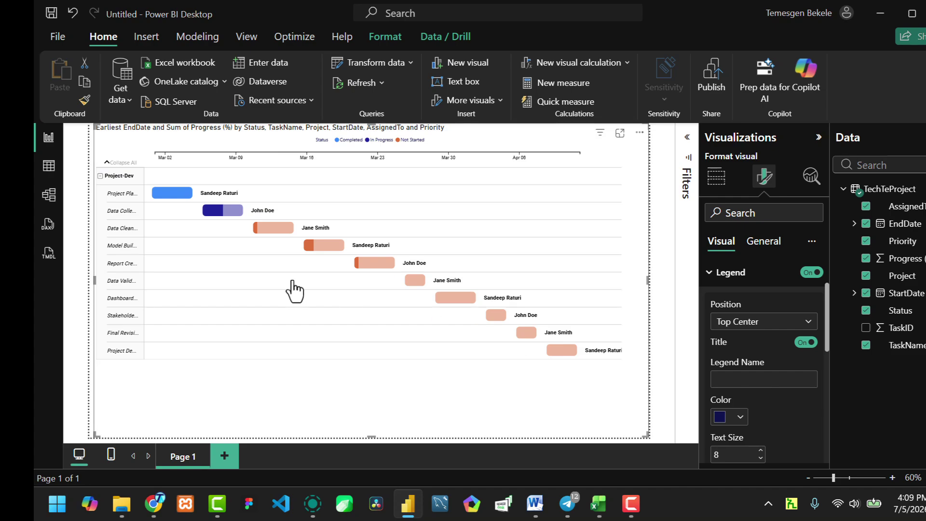
scroll(764, 356, down, 3)
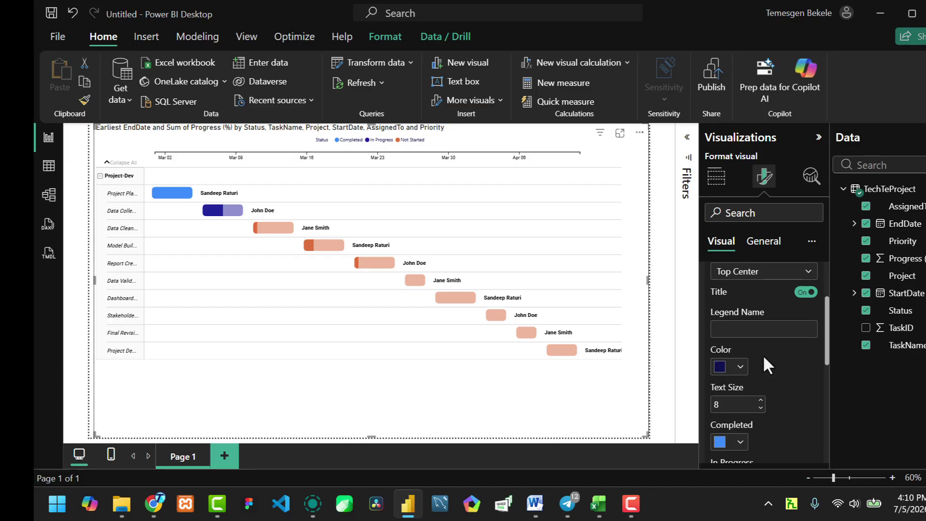
click(762, 378)
click(762, 378)
click(761, 379)
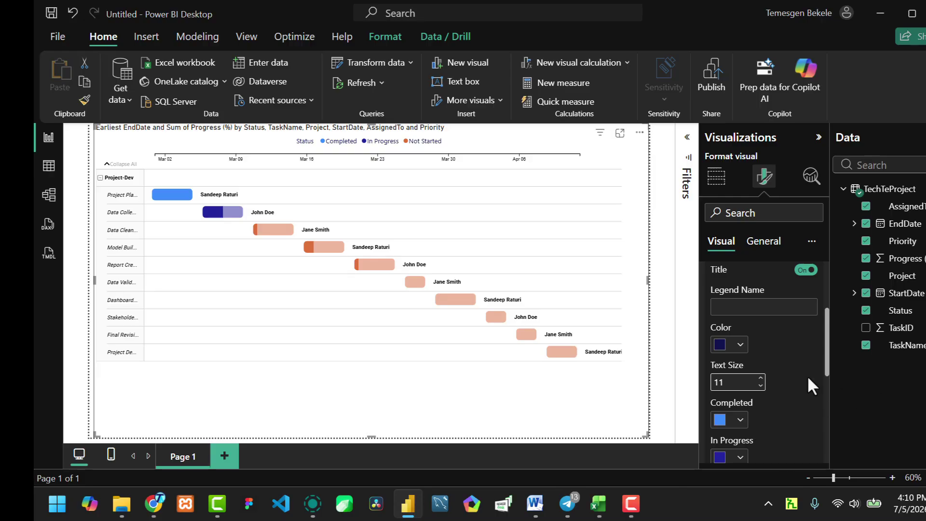
- Set the legend's Completed status to a custom medium green, #13AF56
scroll(795, 376, down, 3)
click(741, 349)
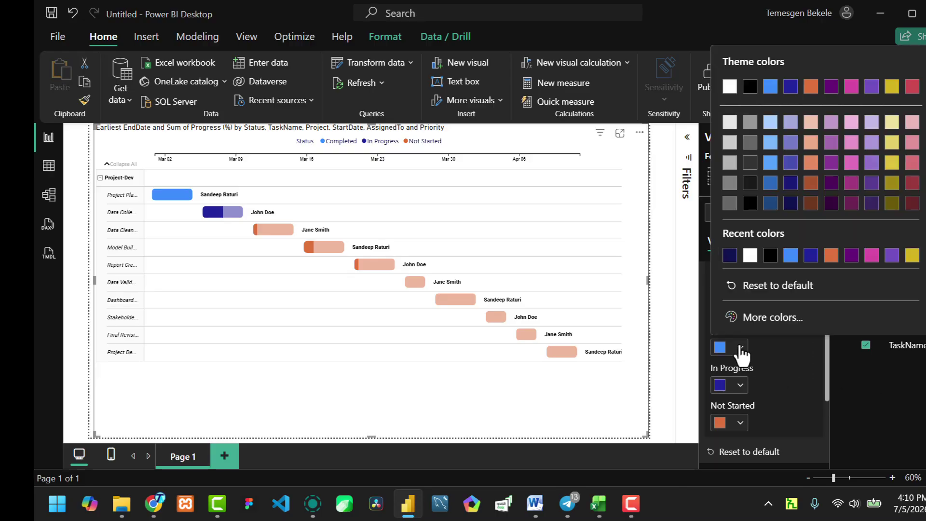
click(753, 317)
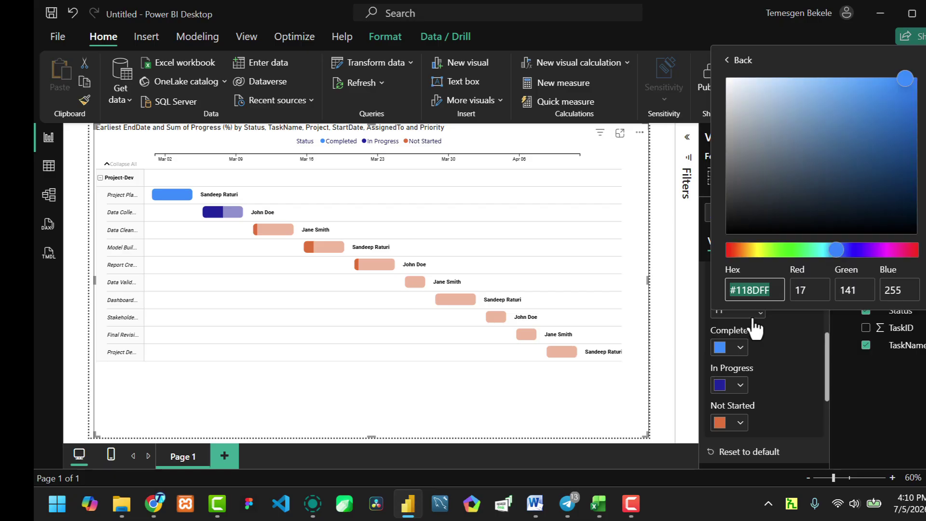
click(802, 250)
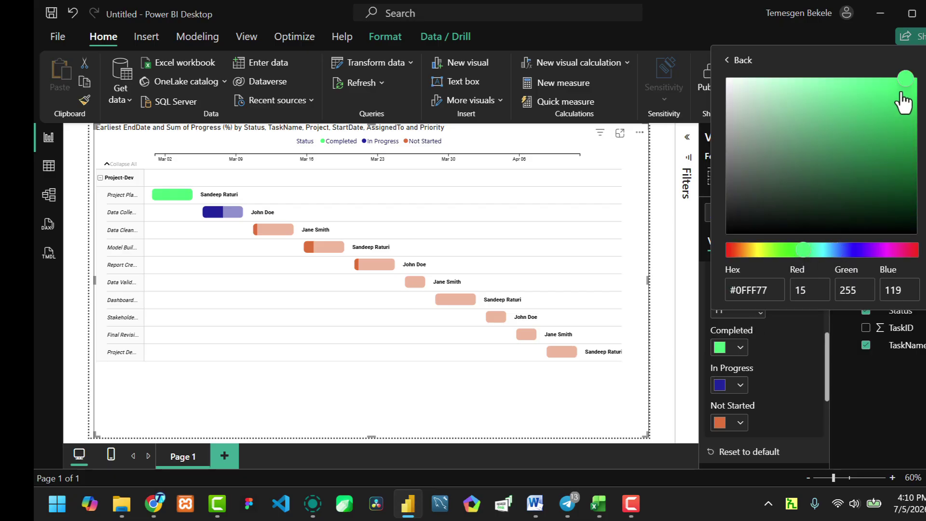
drag(903, 94, 896, 137)
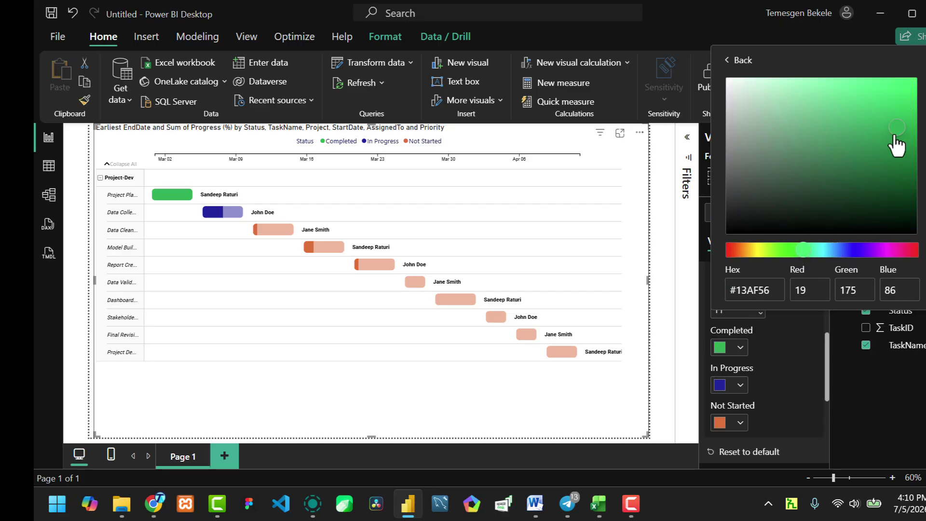
click(771, 372)
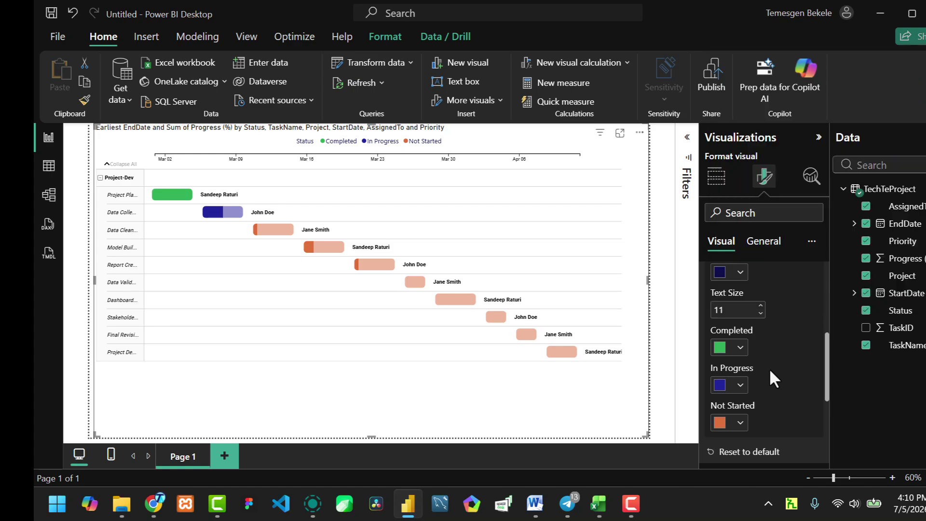
- Set the legend's In Progress status to a strong custom yellow
click(740, 386)
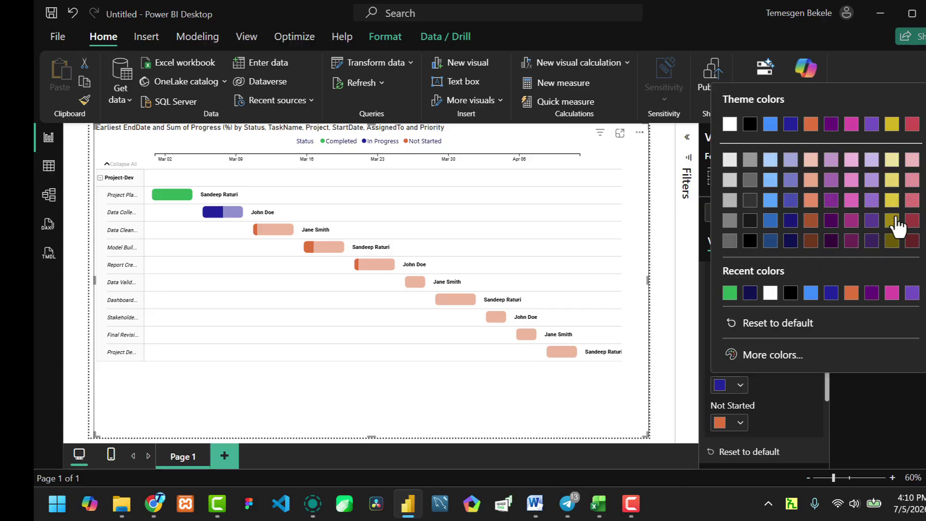
click(893, 203)
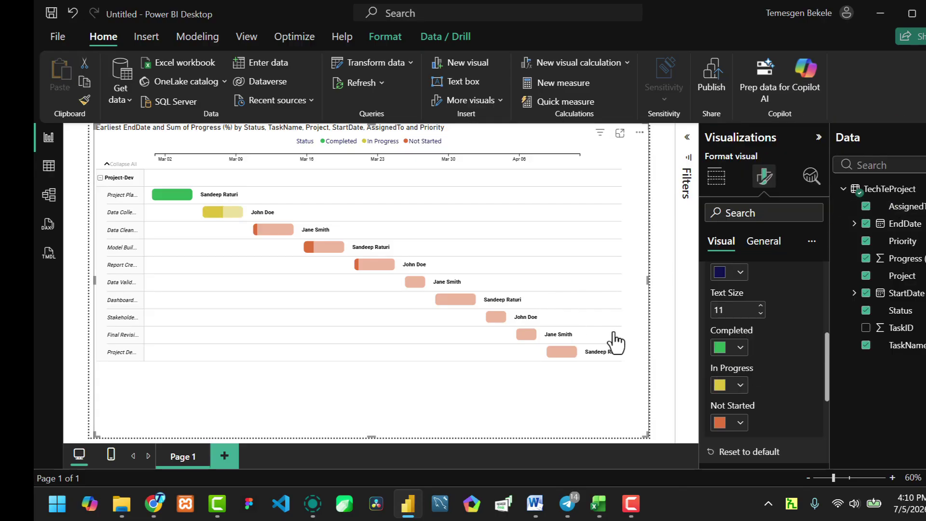
click(738, 386)
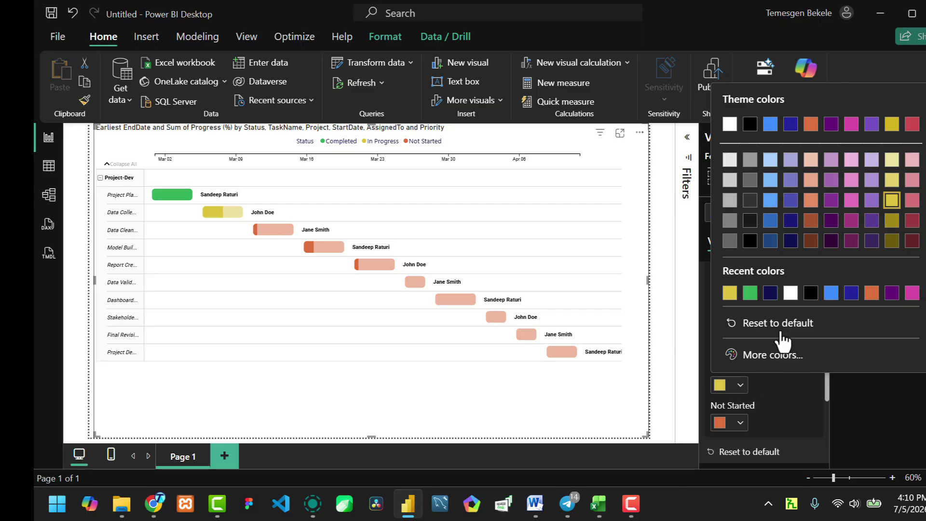
click(763, 356)
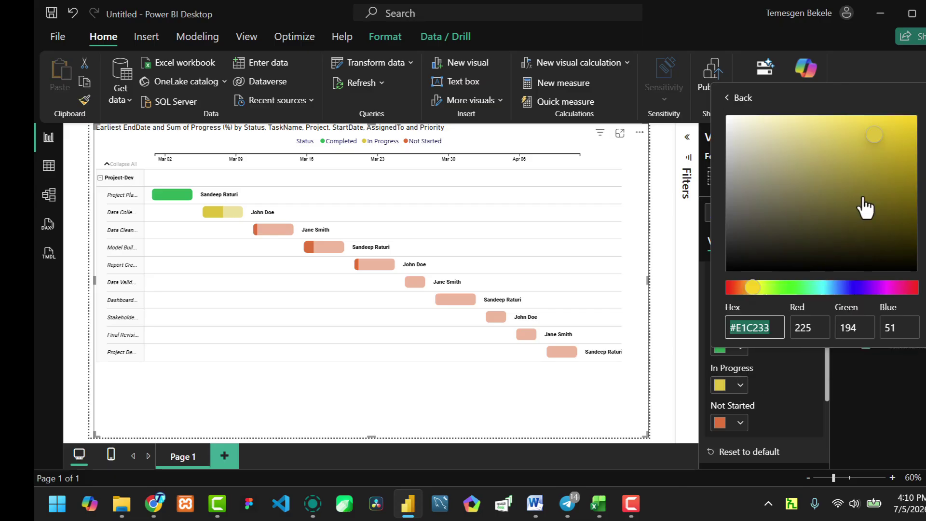
click(904, 119)
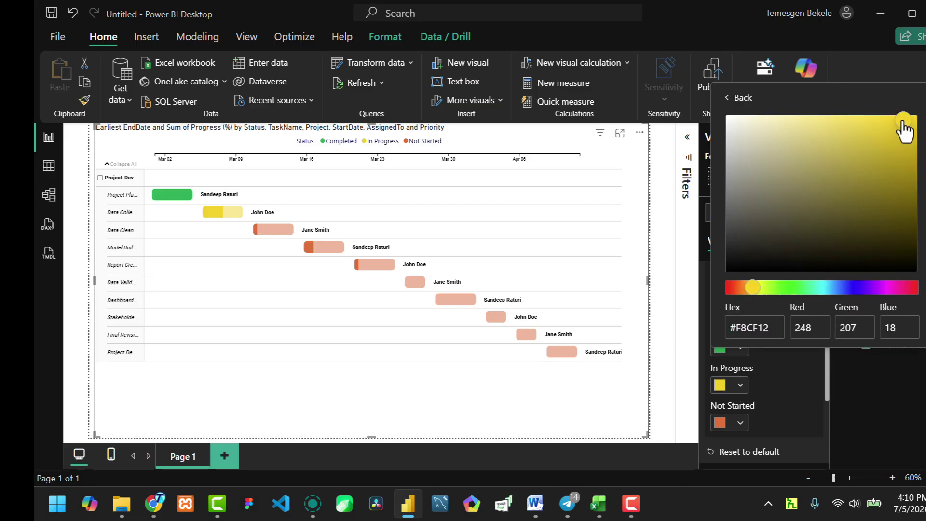
click(905, 138)
click(766, 400)
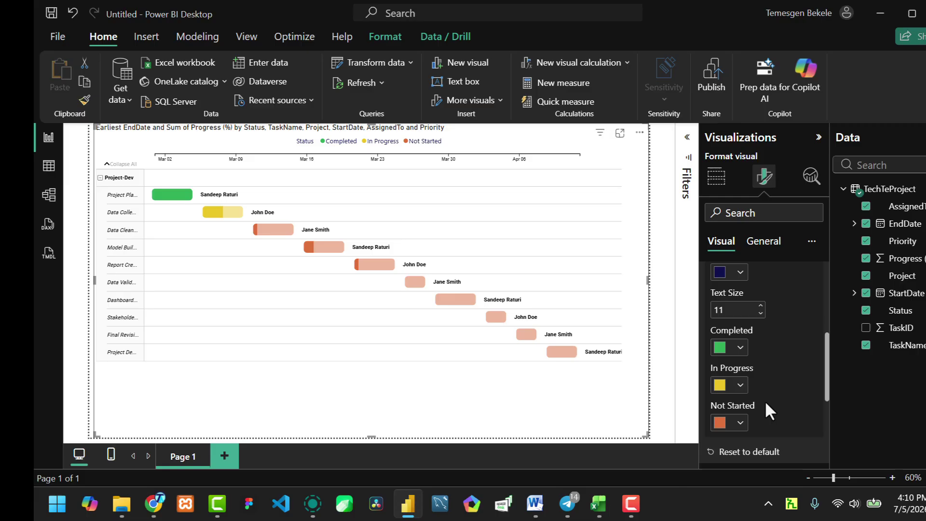
- Set the legend's Not Started status to a custom bright red, #F73C08
click(740, 423)
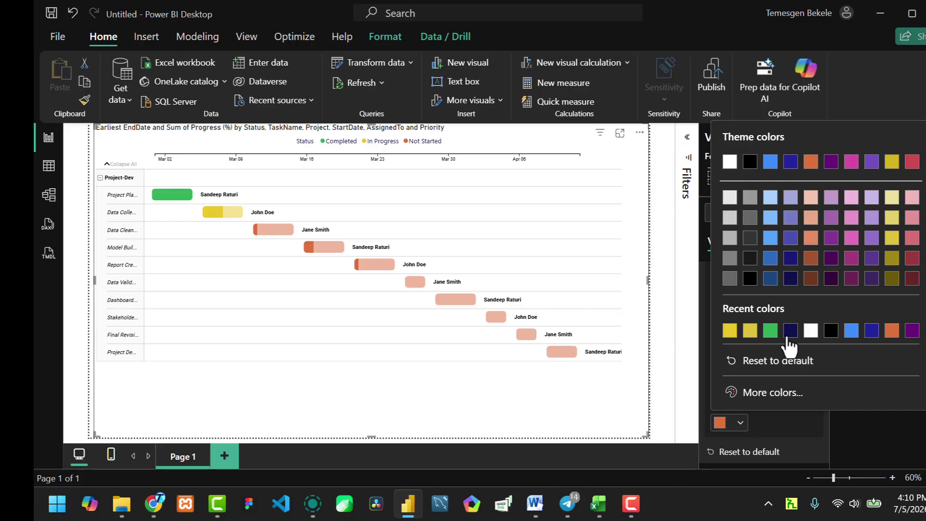
click(755, 392)
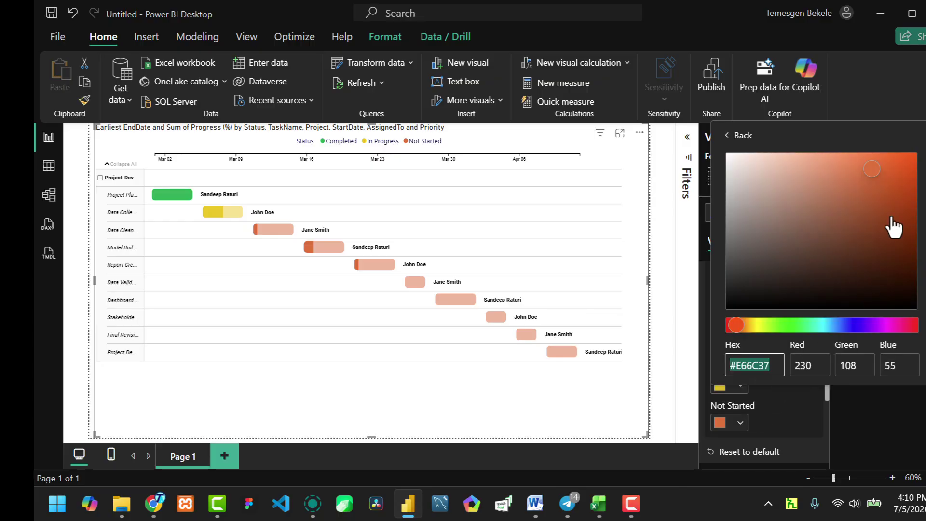
drag(735, 326, 730, 332)
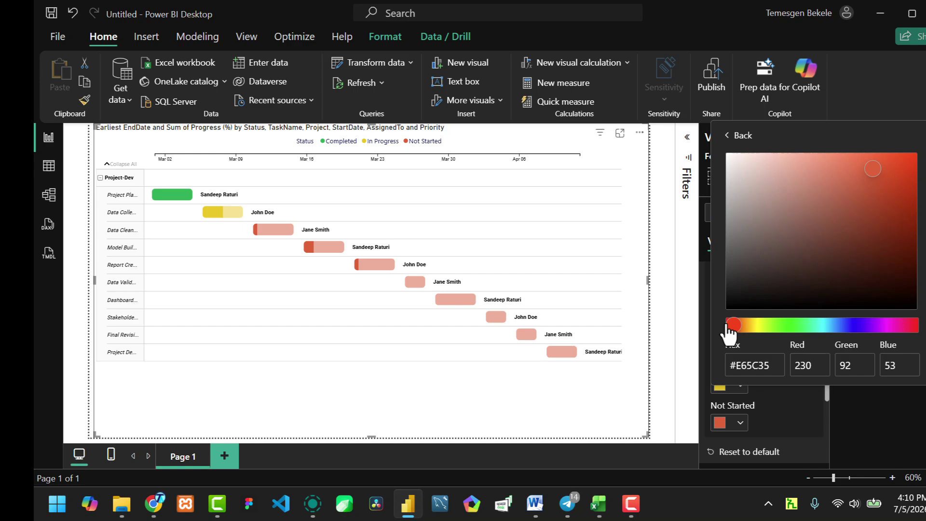
click(887, 166)
click(910, 158)
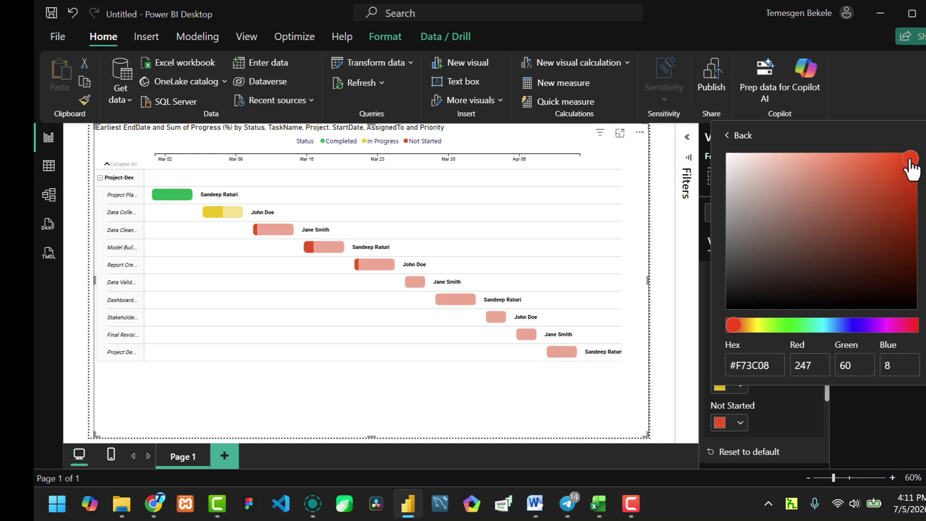
click(793, 418)
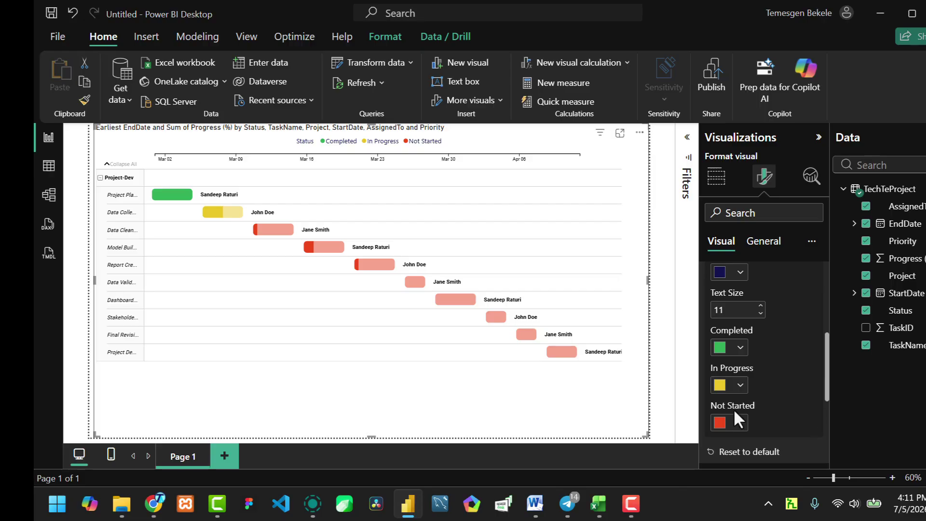
scroll(782, 358, down, 1)
scroll(783, 359, down, 4)
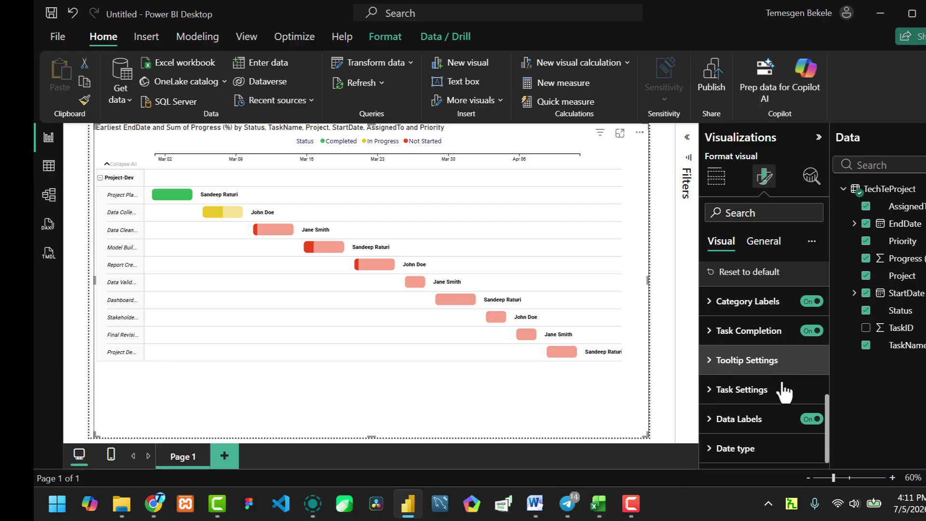
- Set the font size of the Gantt chart's category labels to 9
scroll(757, 347, up, 4)
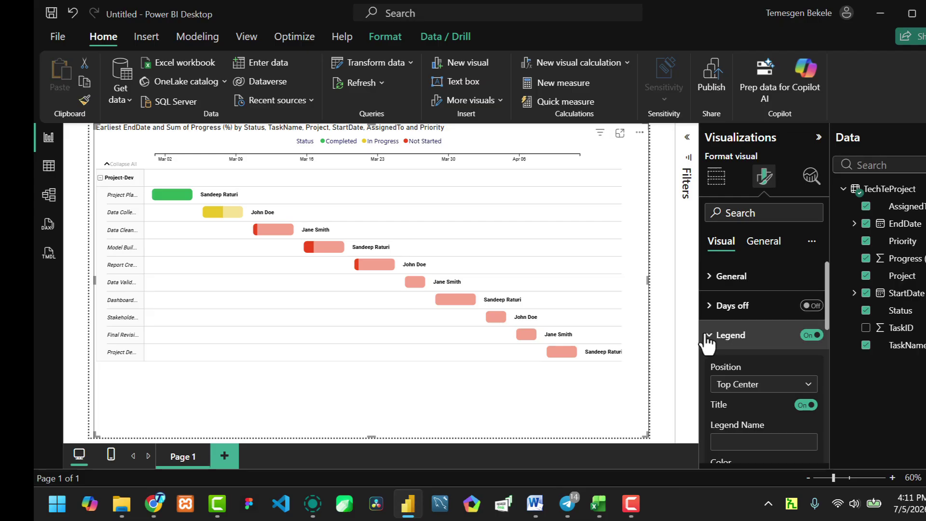
click(712, 332)
scroll(740, 337, down, 1)
scroll(741, 340, down, 1)
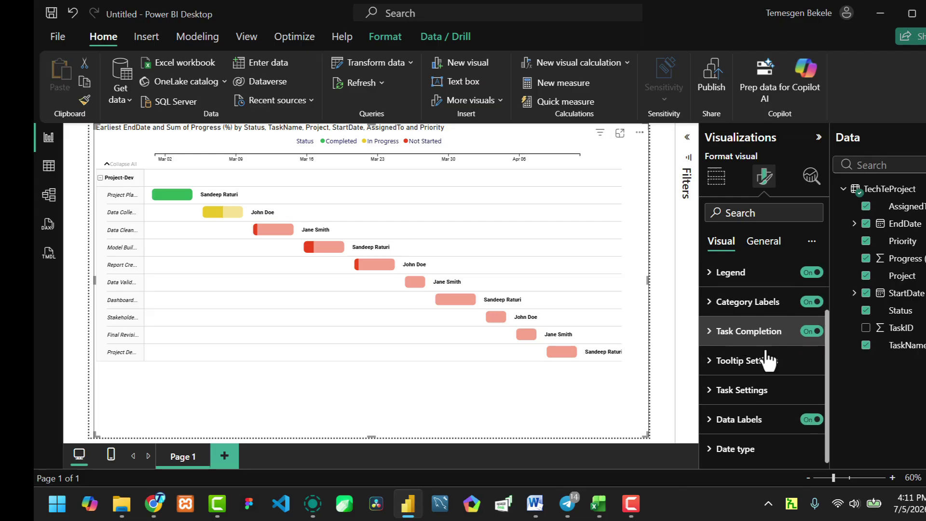
click(709, 303)
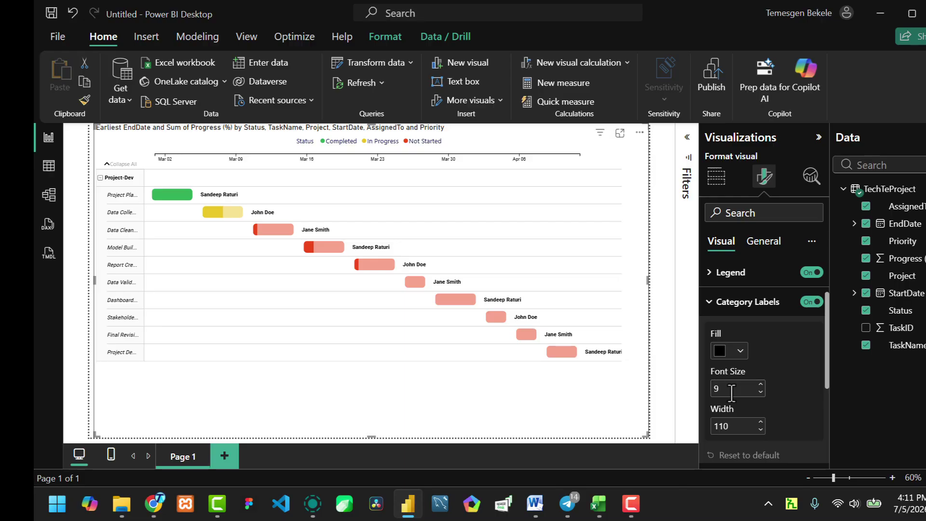
click(761, 391)
click(761, 391)
click(761, 384)
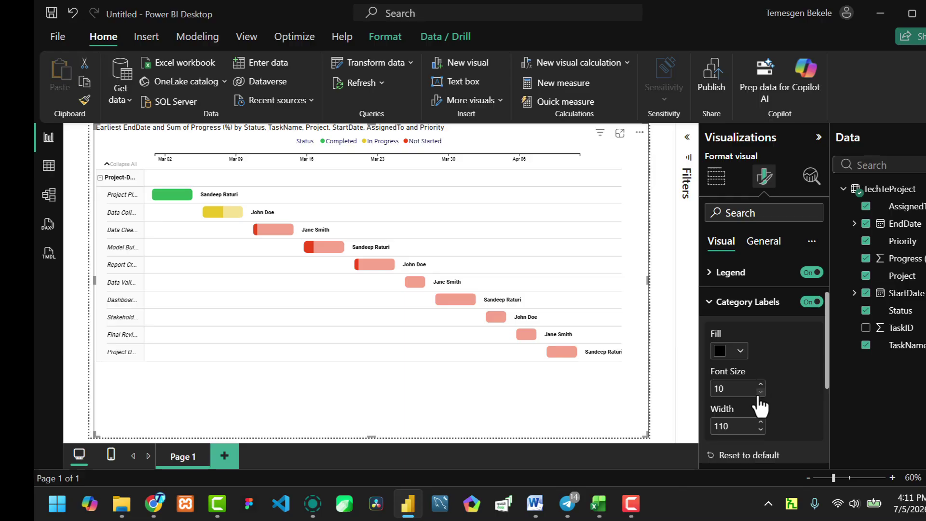
click(761, 393)
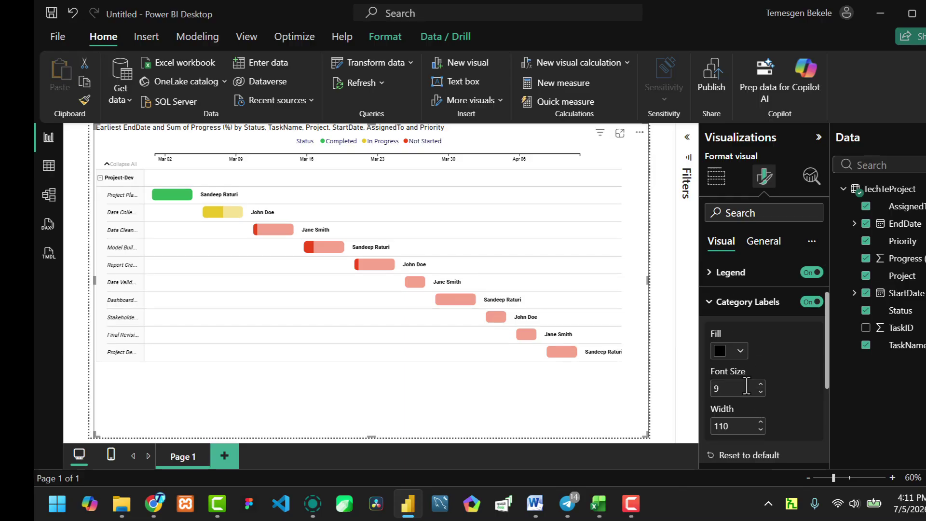
- Set the category labels' fill to the darkest navy blue and their width to 129
click(740, 350)
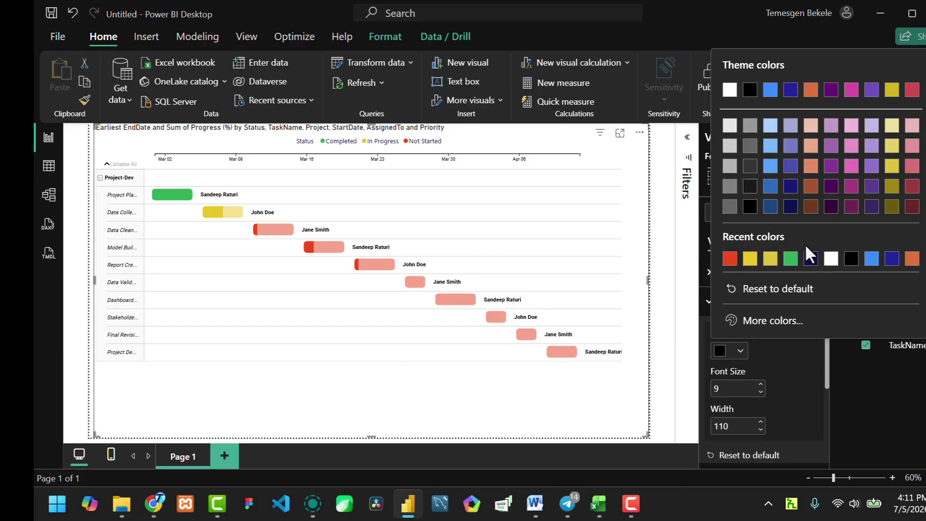
click(812, 260)
scroll(781, 378, down, 2)
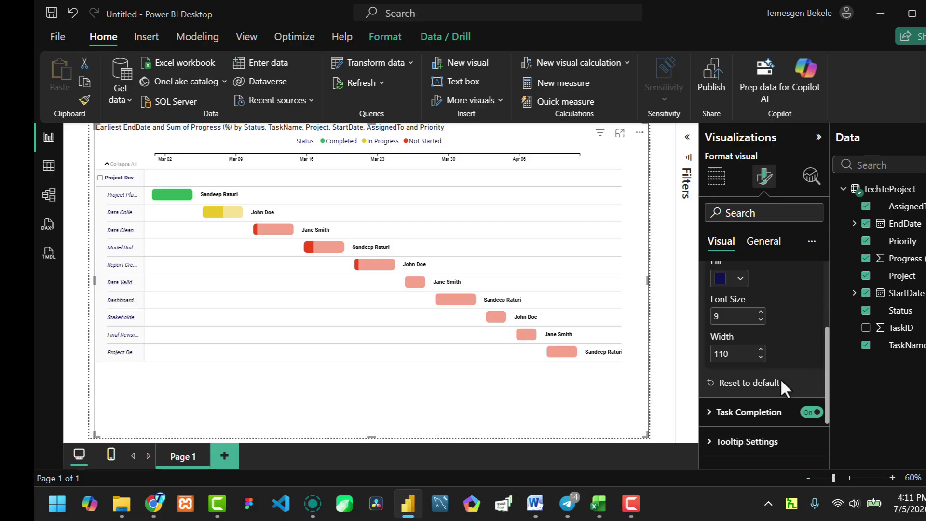
click(761, 350)
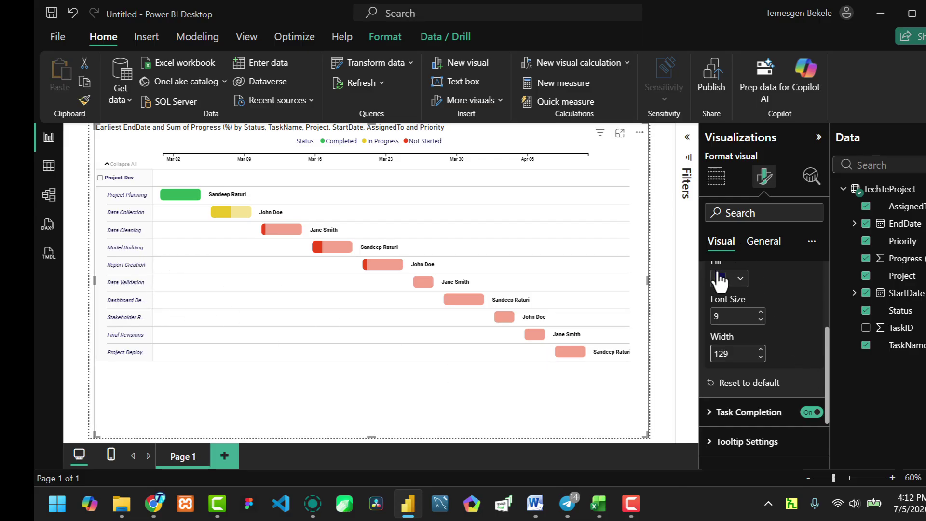
scroll(724, 328, up, 3)
click(721, 366)
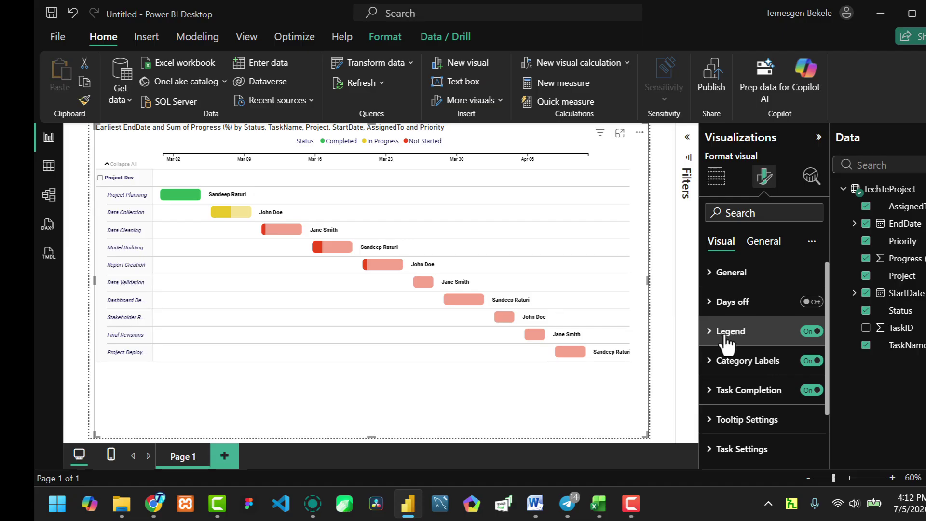
scroll(722, 344, down, 2)
click(711, 338)
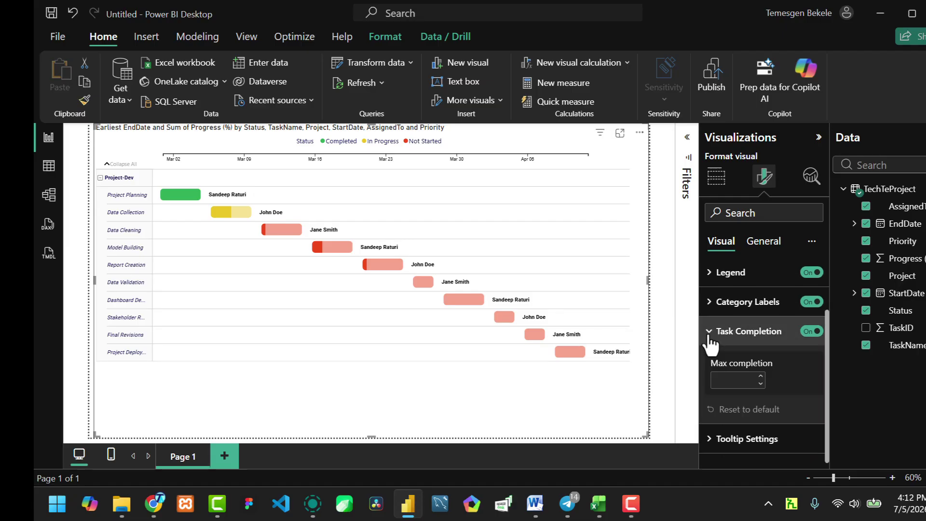
scroll(739, 352, down, 1)
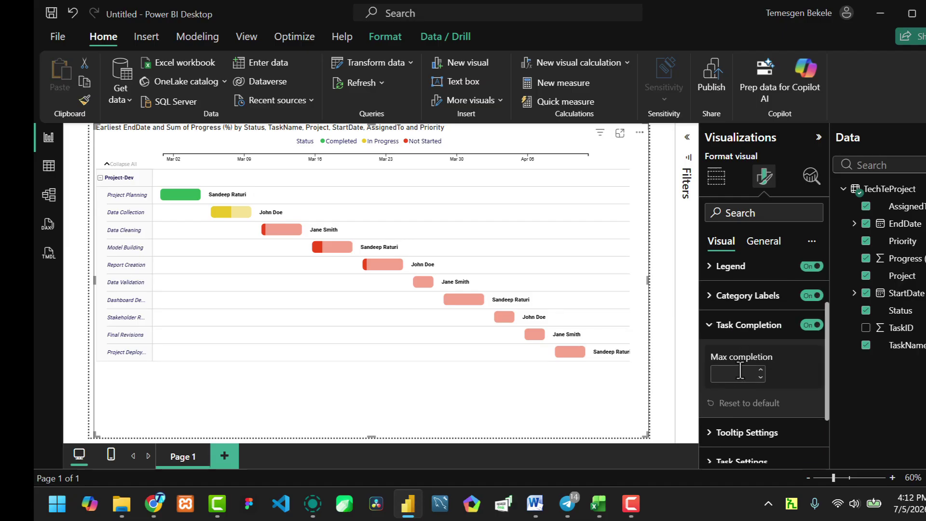
click(718, 327)
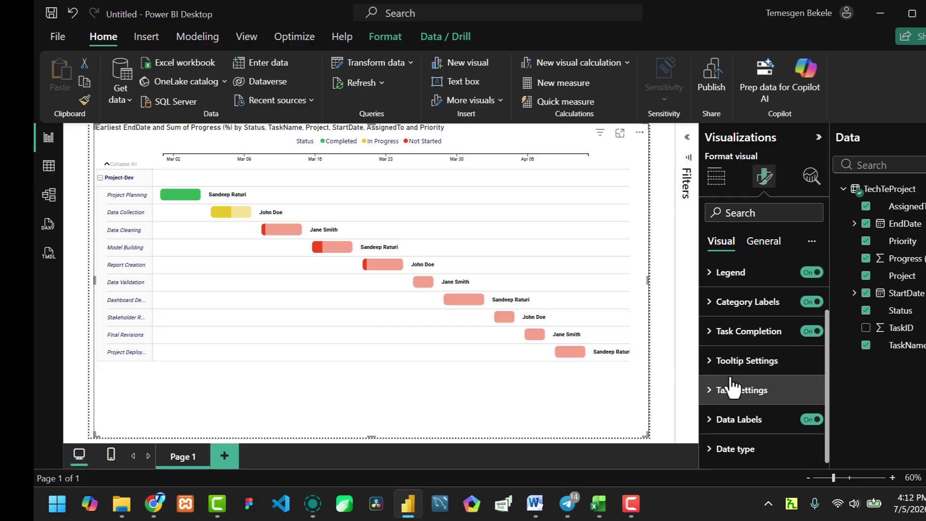
- Set the data labels' font size to 8 and their color to the darkest navy blue theme shade
click(708, 420)
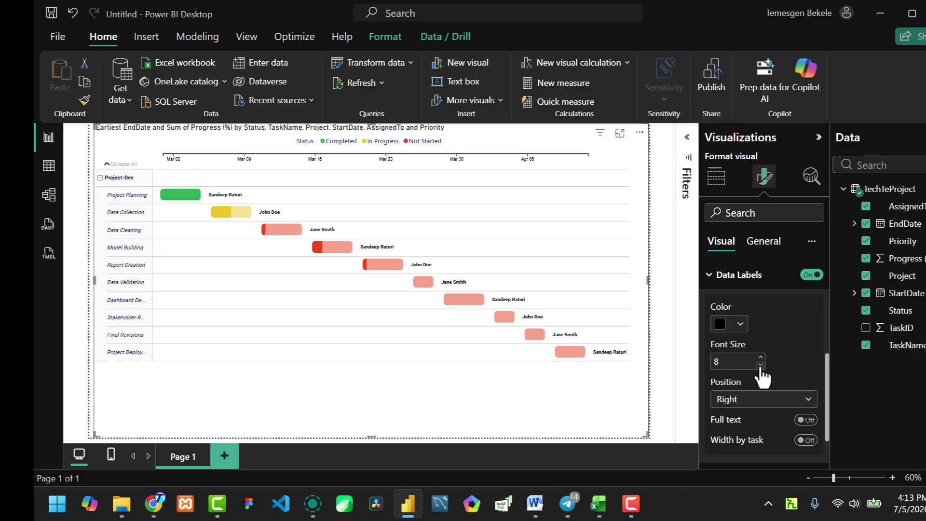
click(726, 365)
click(741, 325)
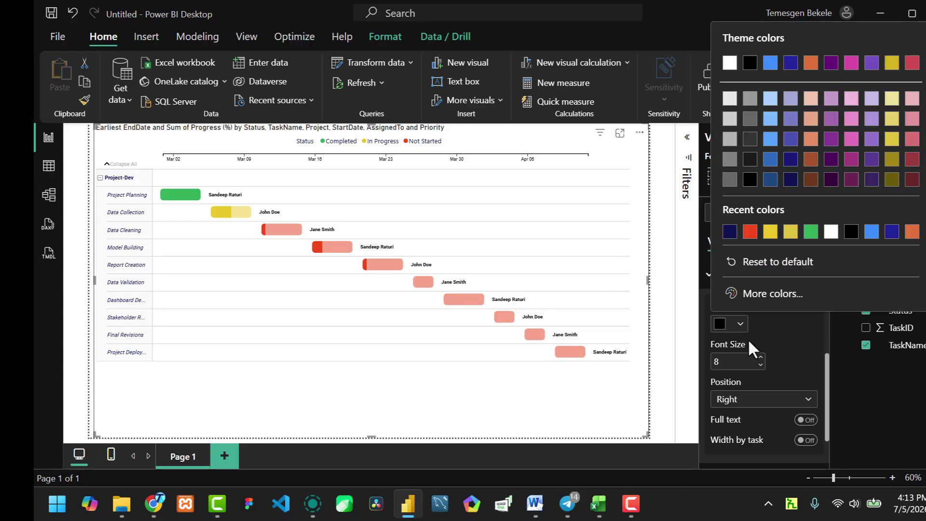
click(792, 181)
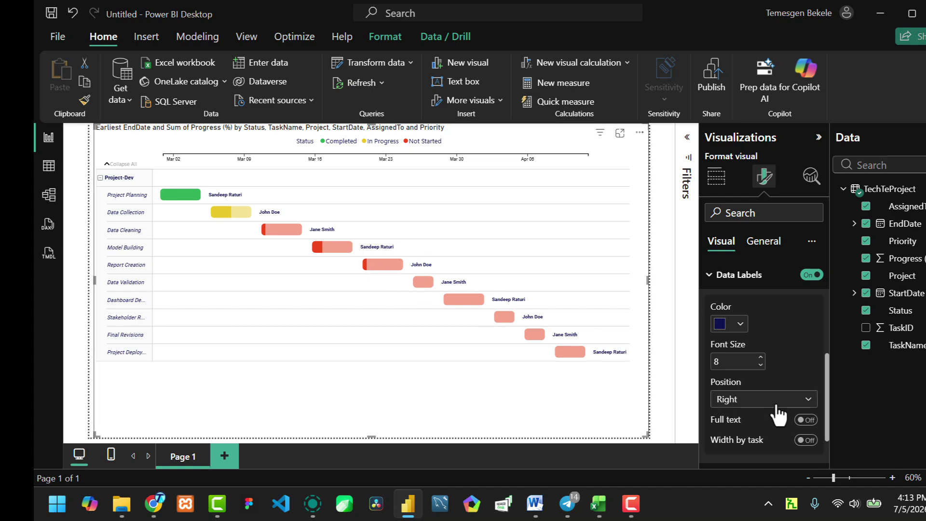
click(805, 421)
click(805, 421)
scroll(728, 337, down, 1)
scroll(726, 333, up, 1)
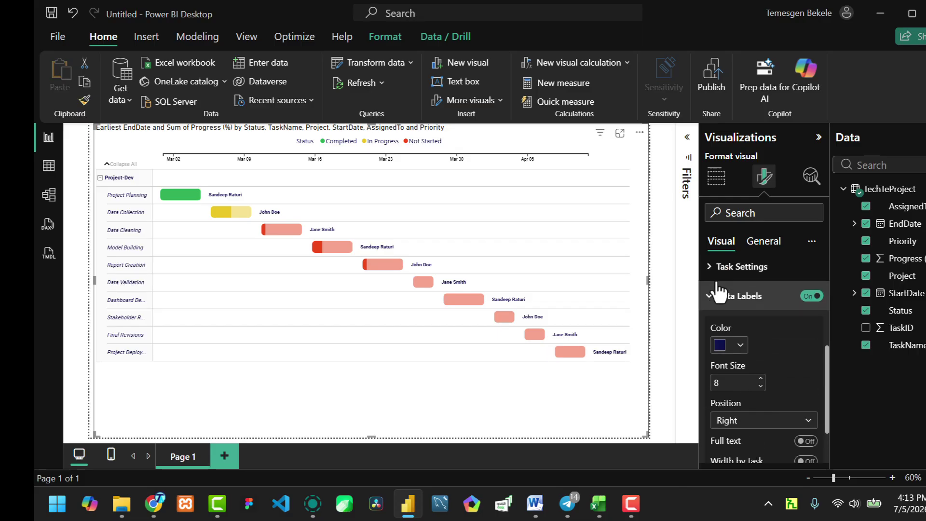
click(710, 304)
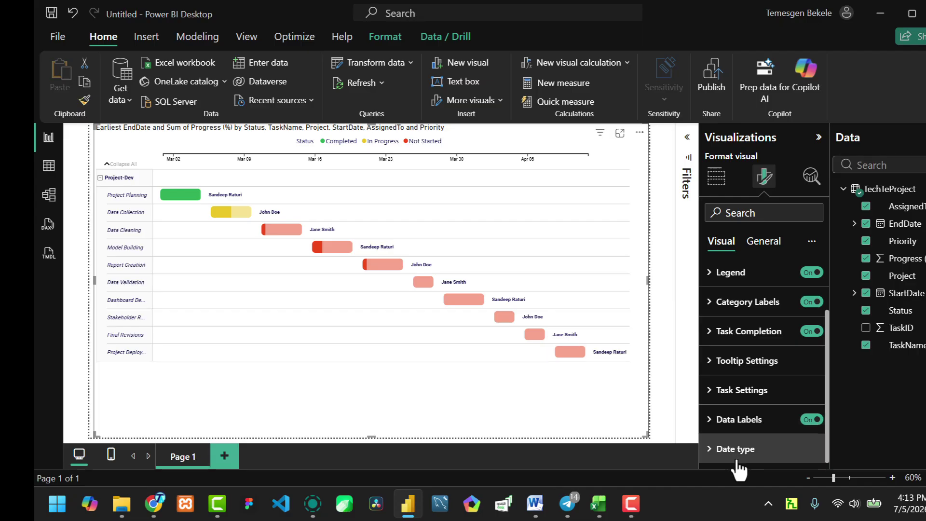
- In the date type settings, keep the Week type and set Today Color to the darkest navy blue
click(712, 448)
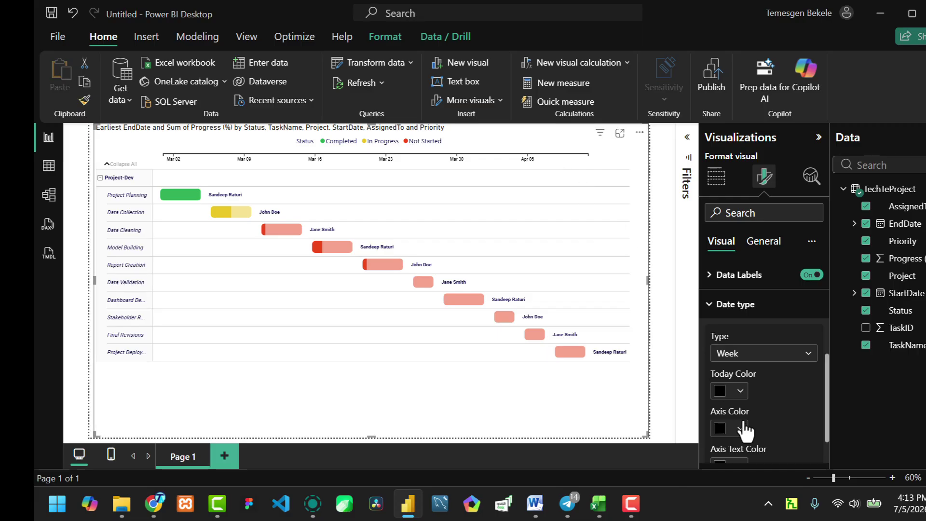
scroll(744, 429, down, 1)
click(736, 307)
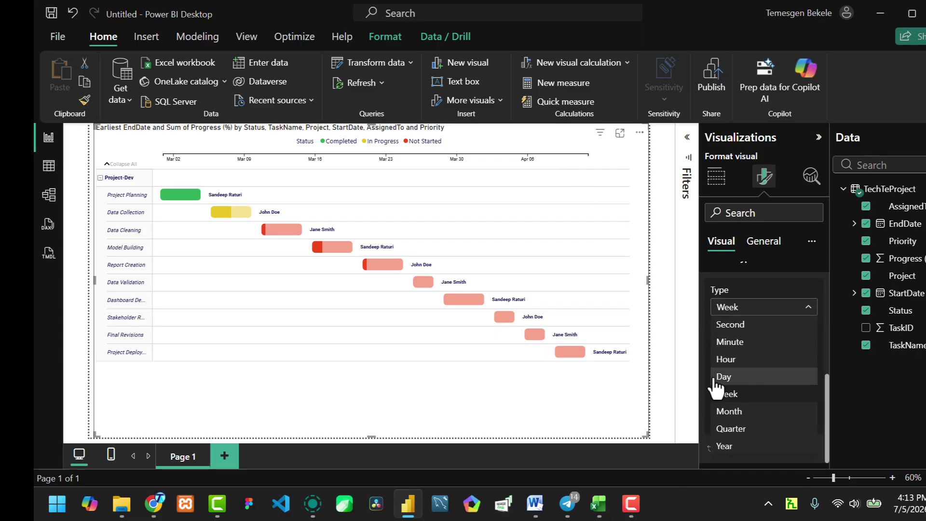
click(702, 312)
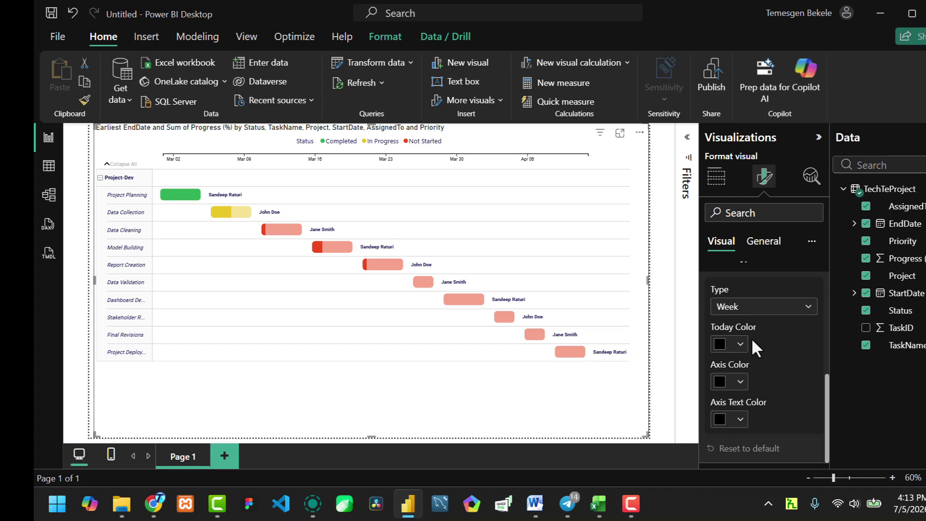
click(740, 344)
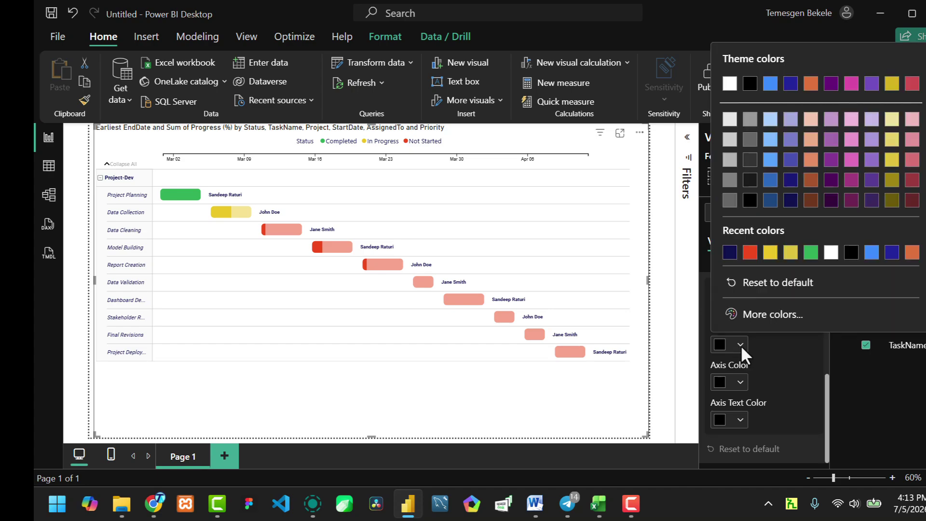
click(740, 345)
click(741, 345)
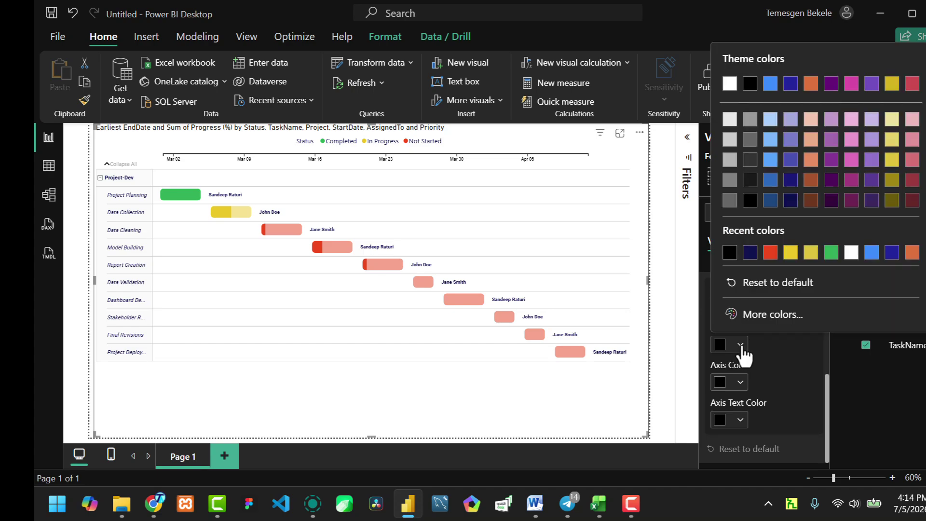
- Set both the Axis Color and the Axis Text Color of the date axis to the darkest navy blue
click(741, 382)
click(740, 383)
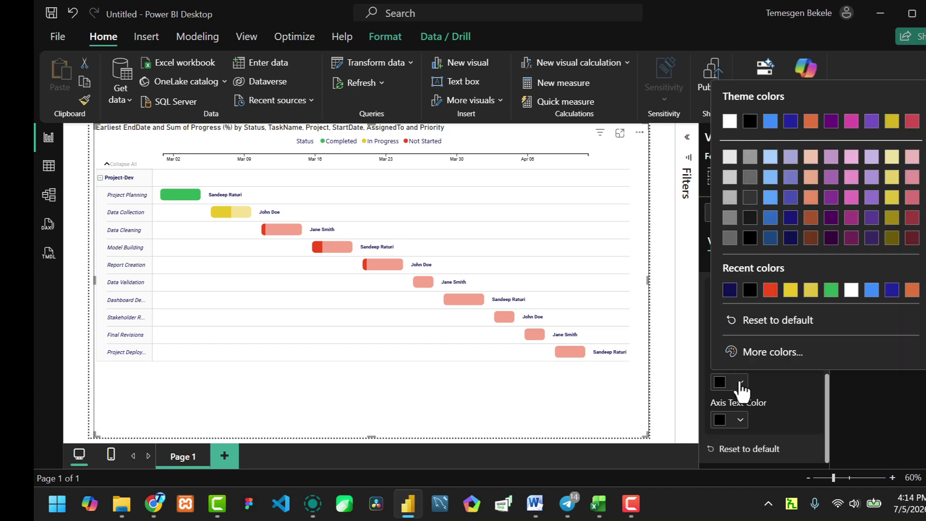
click(790, 238)
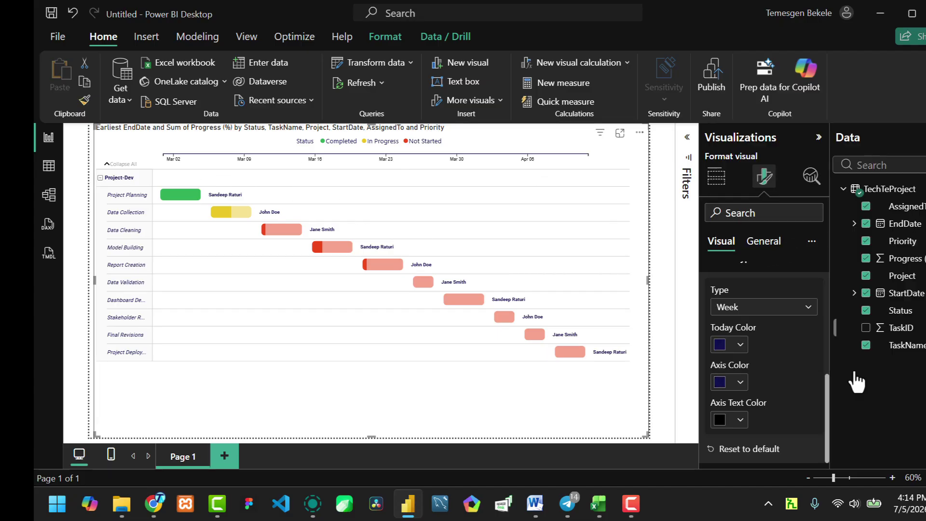
click(740, 419)
click(729, 328)
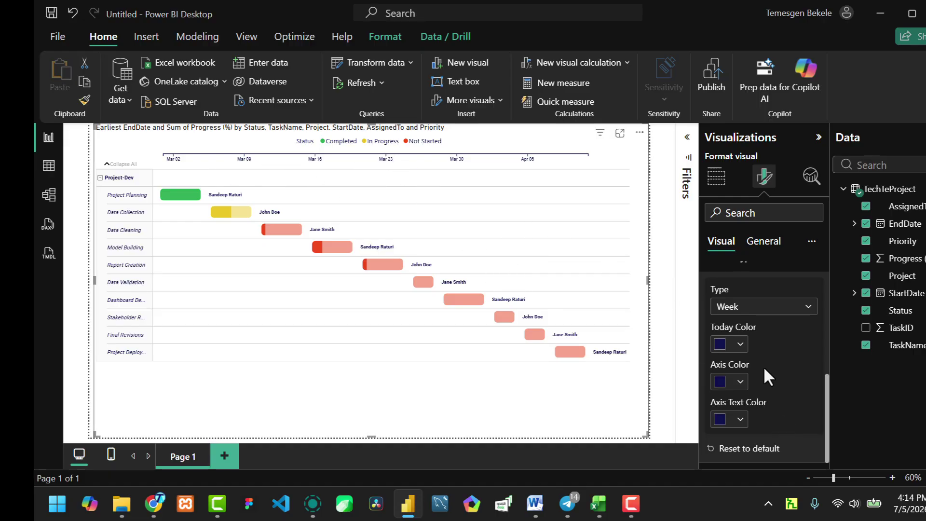
scroll(722, 399, up, 3)
click(721, 392)
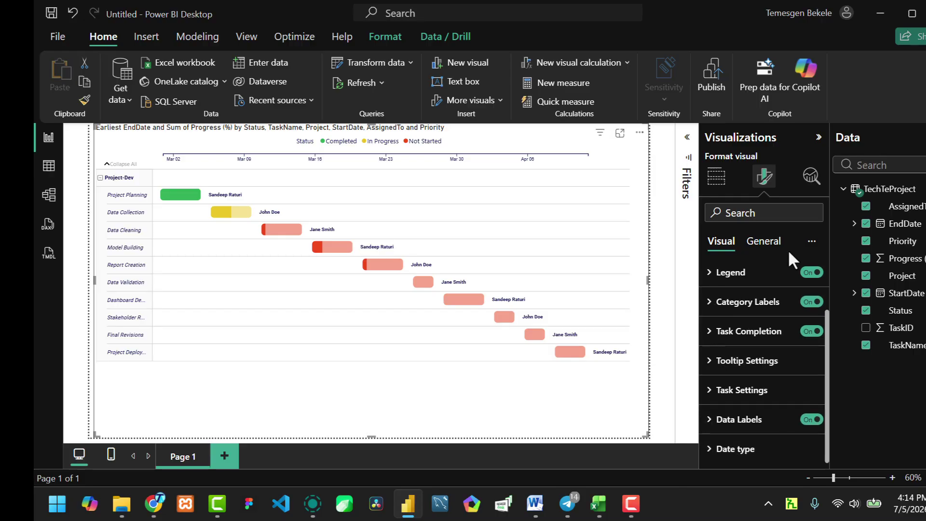
- Replace the Gantt visual's title text with "TechTe Project-Dev Tracking System"
click(763, 245)
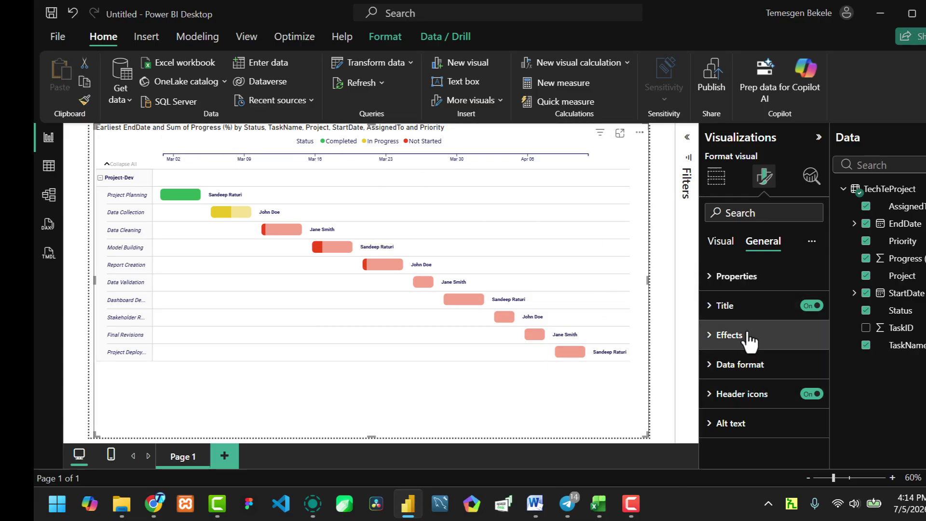
click(709, 308)
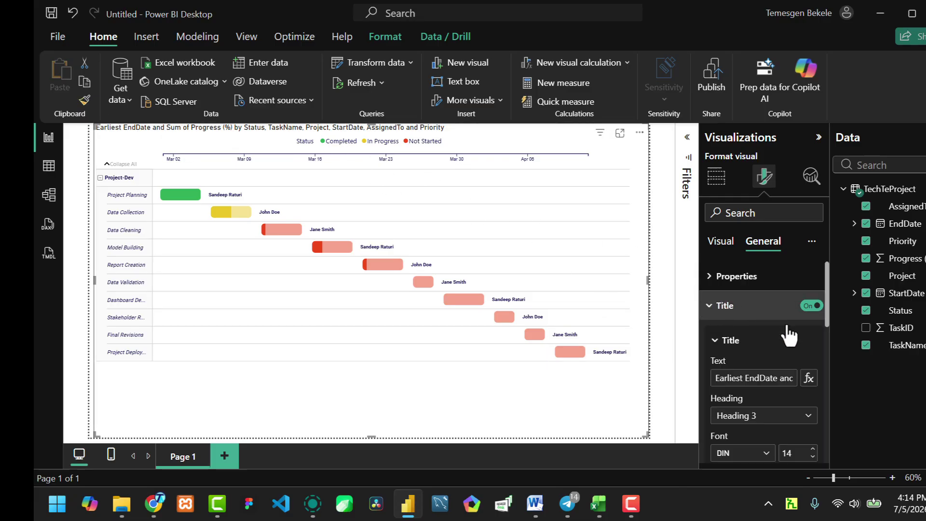
click(714, 379)
key(ctrl+a)
text(TechTe )
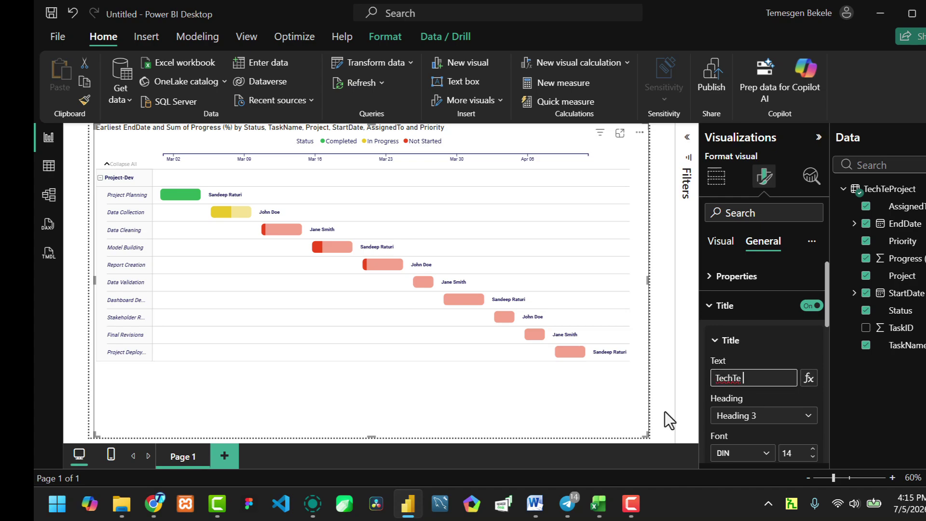
text(Project-Dev Tracking System)
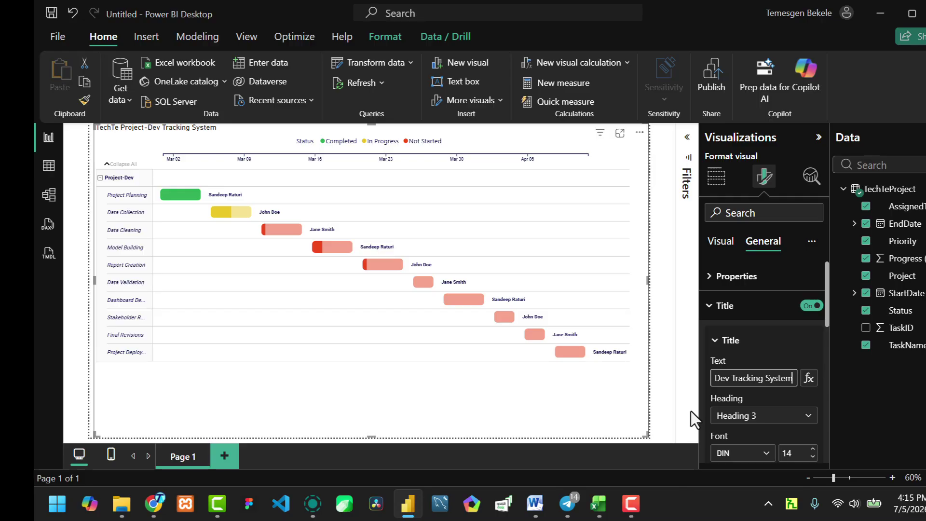
- Set the visual title's font to Segoe UI Bold and toggle its bold formatting
scroll(765, 400, down, 2)
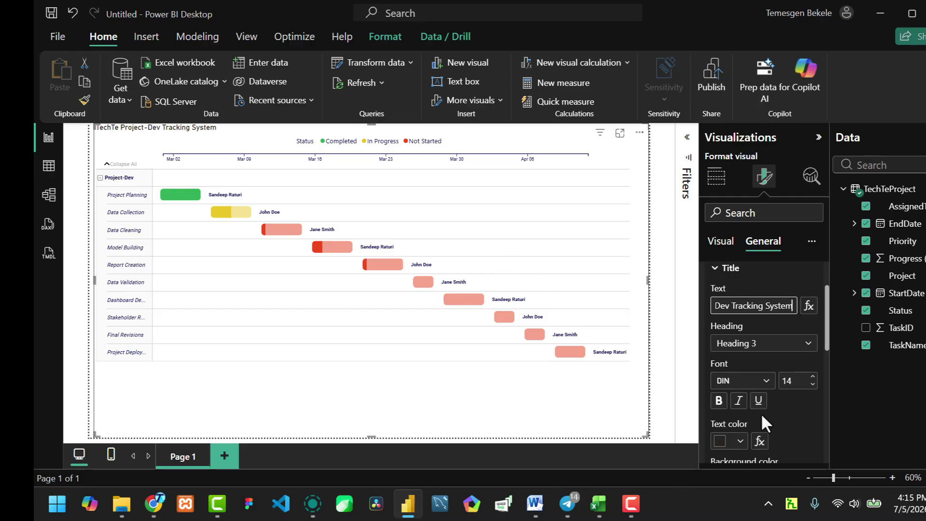
click(739, 384)
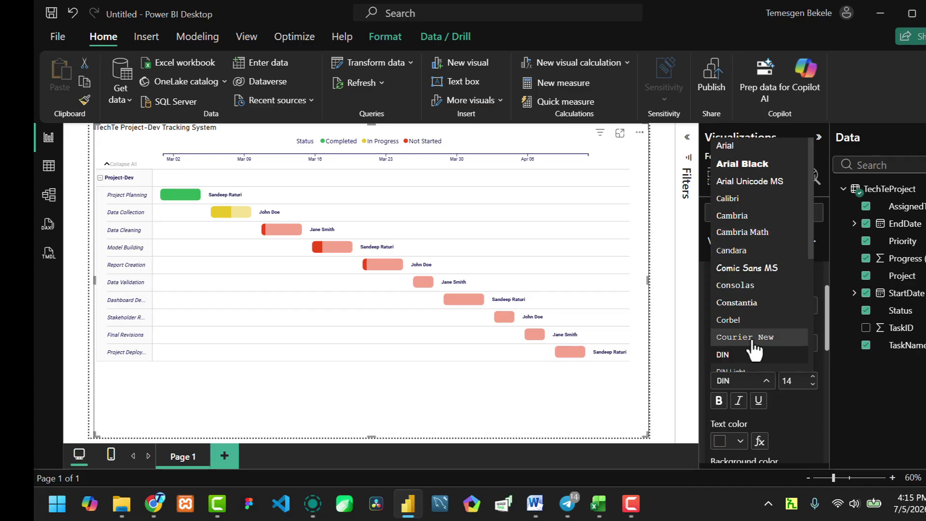
scroll(745, 333, down, 5)
scroll(782, 340, up, 2)
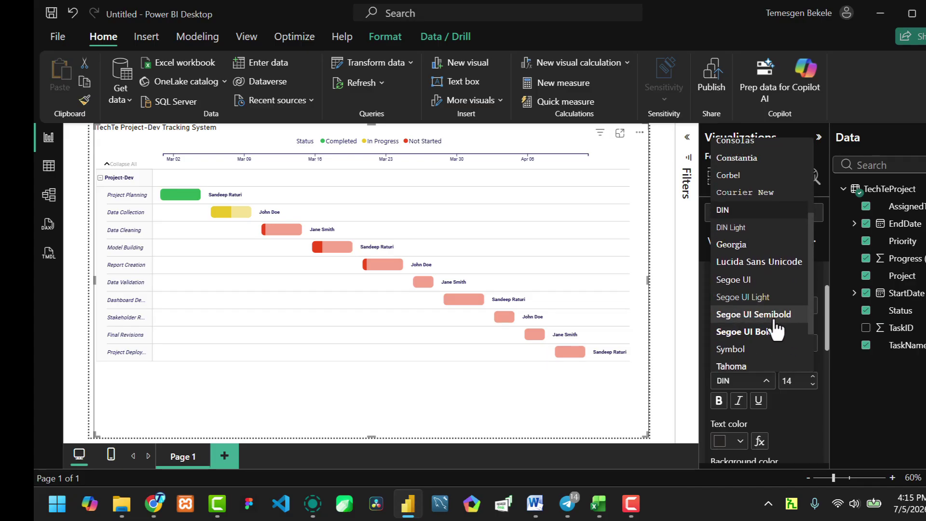
click(744, 333)
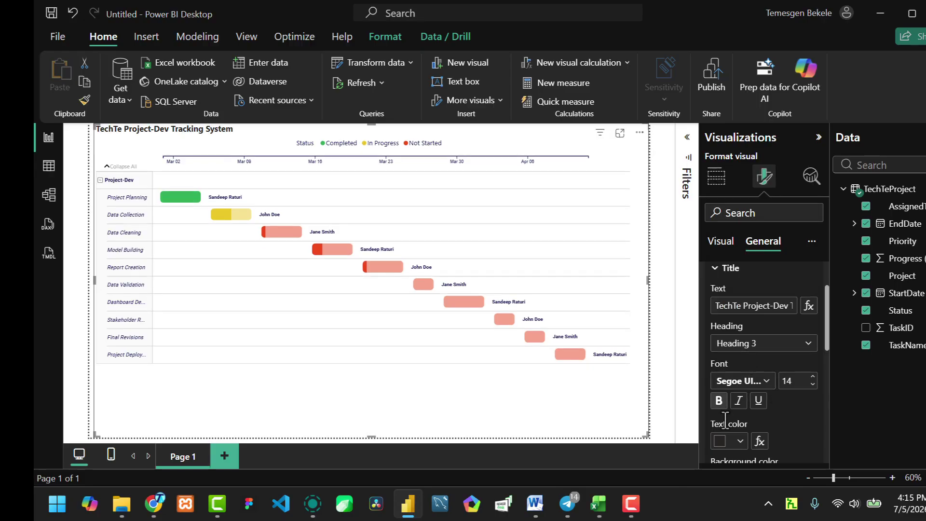
click(720, 404)
- Set the text color of the Gantt visual's title to the darkest navy blue
click(741, 441)
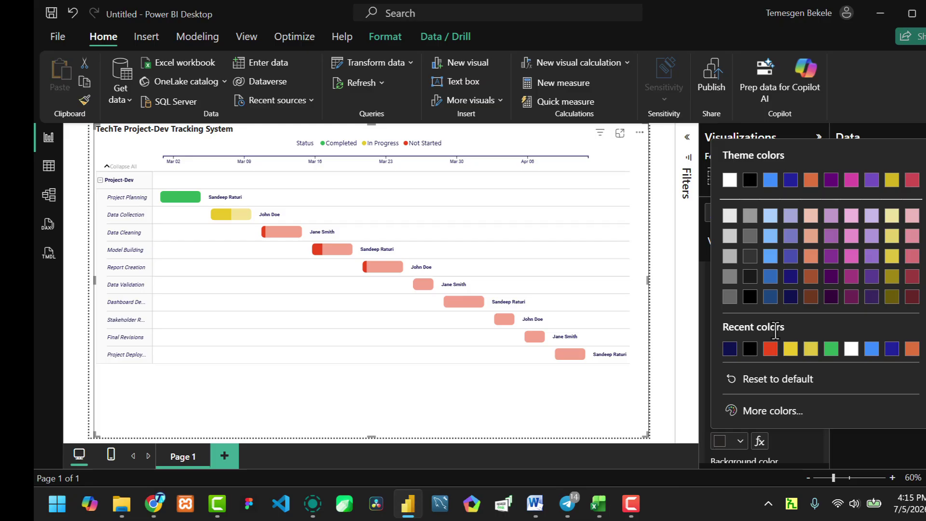
click(724, 349)
- Center the visual's title horizontally and set its font size to 21
scroll(731, 362, down, 5)
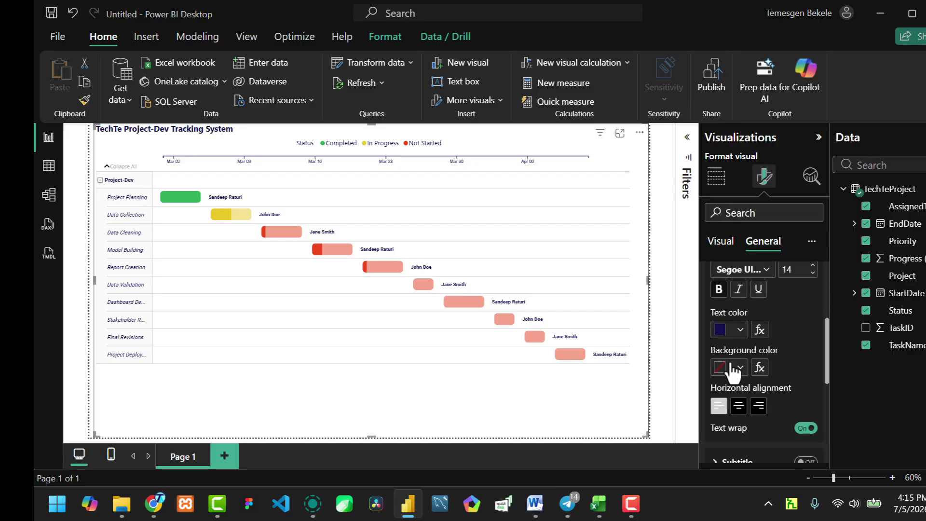
click(739, 373)
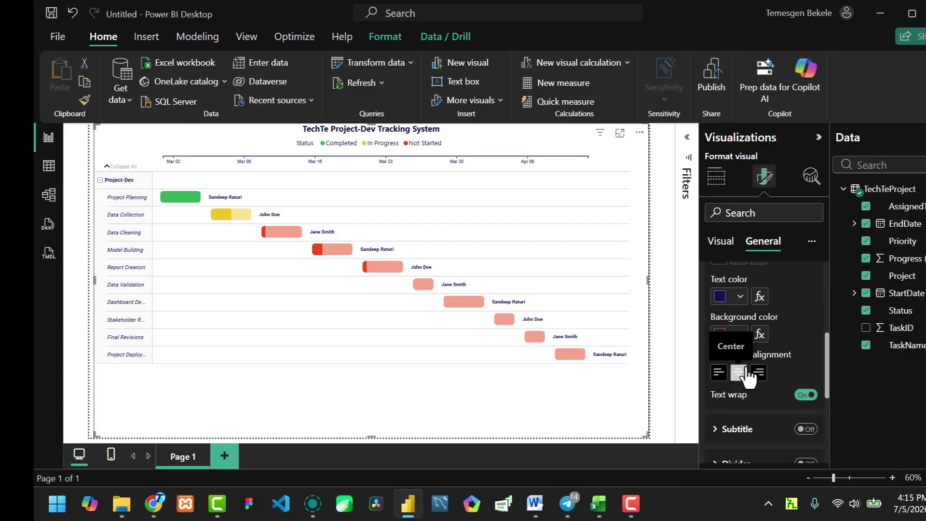
scroll(820, 304, up, 2)
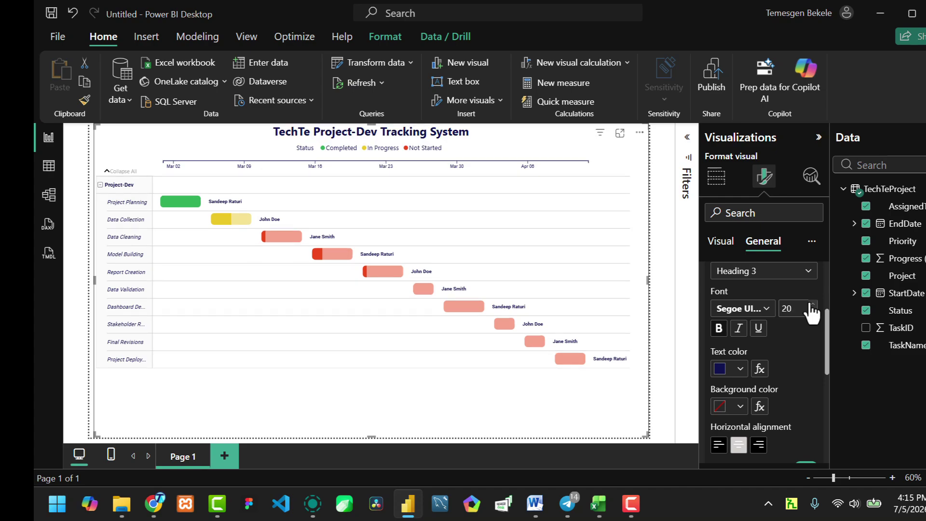
click(812, 305)
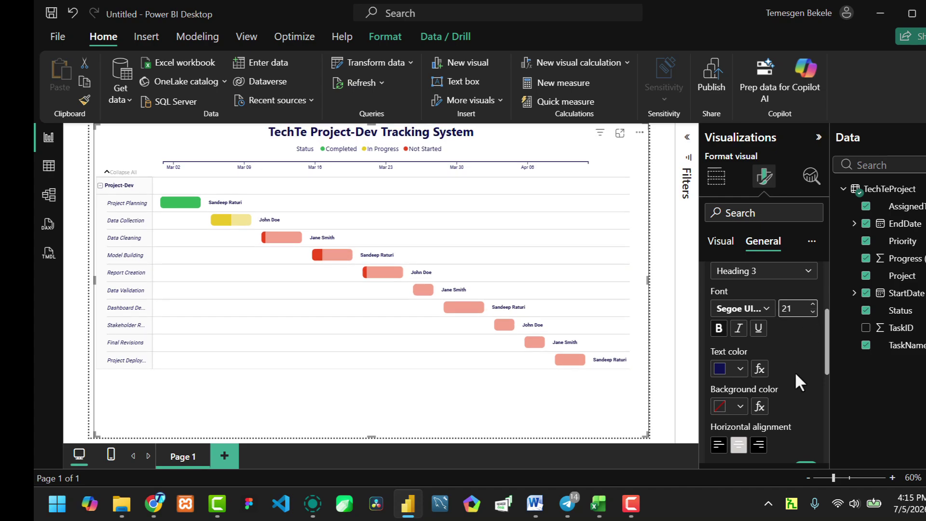
- Turn on the Gantt visual's shadow effect and set the shadow color to dark blue
scroll(796, 346, down, 3)
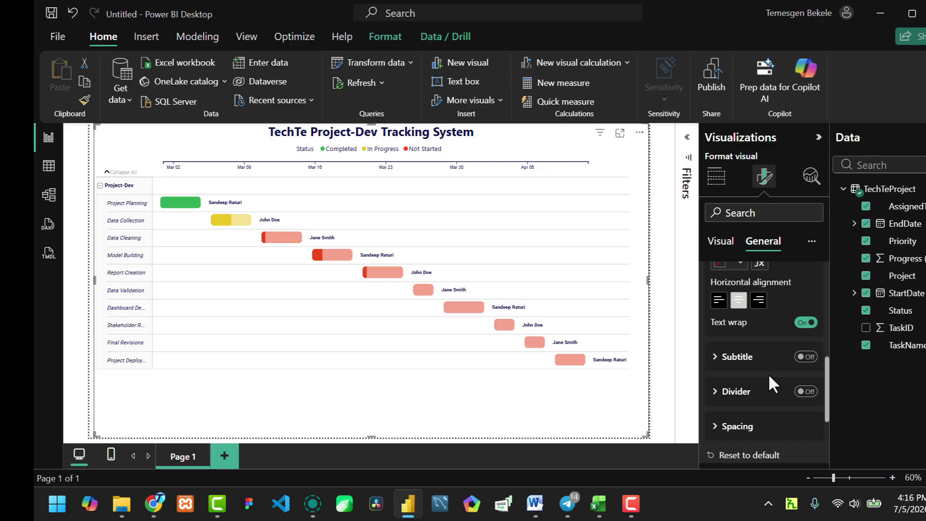
scroll(770, 376, down, 3)
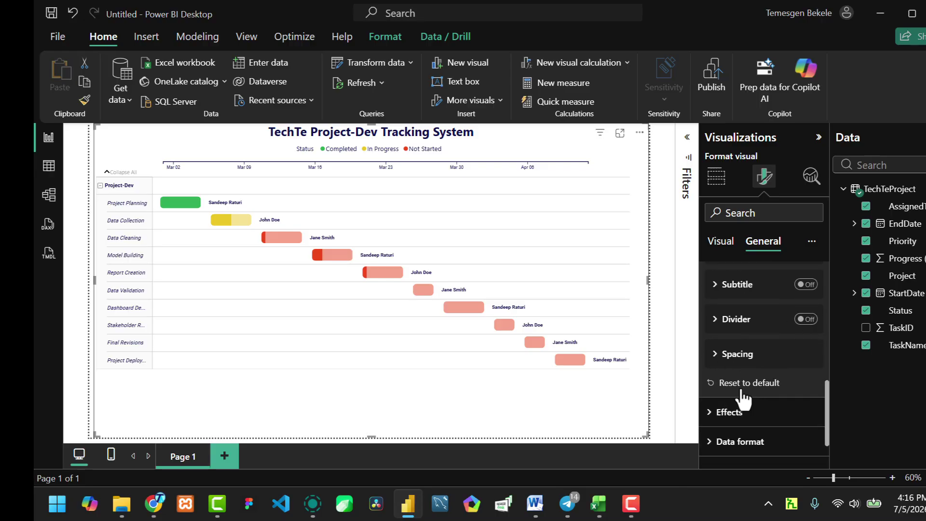
click(717, 412)
scroll(759, 356, down, 5)
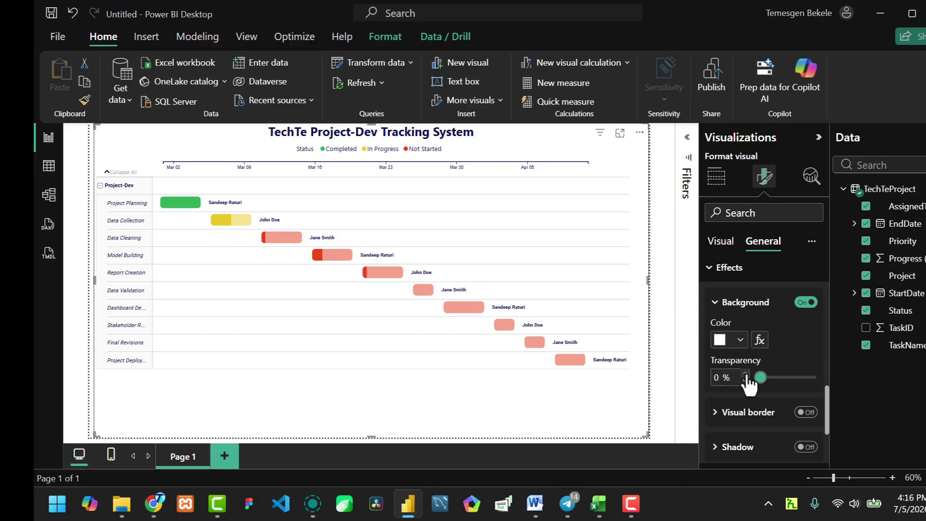
scroll(750, 381, down, 3)
click(807, 375)
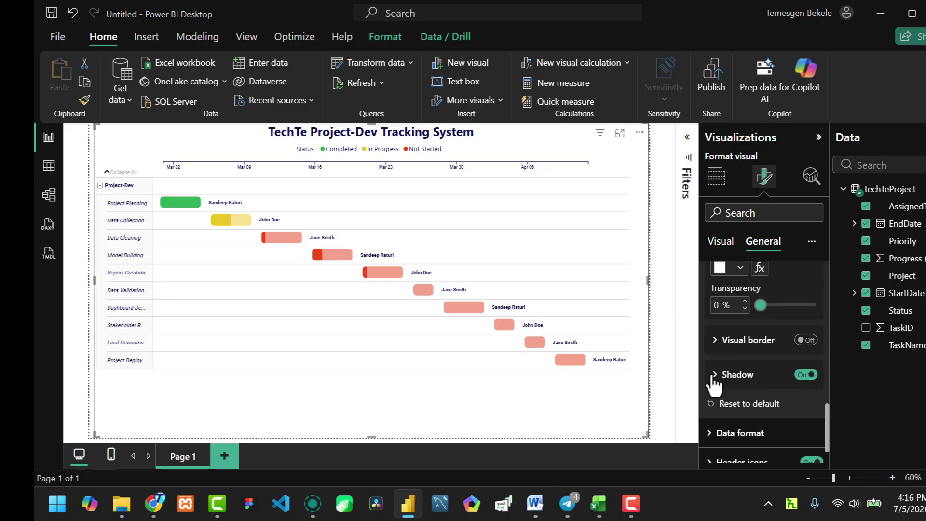
click(740, 381)
scroll(749, 321, down, 2)
click(742, 269)
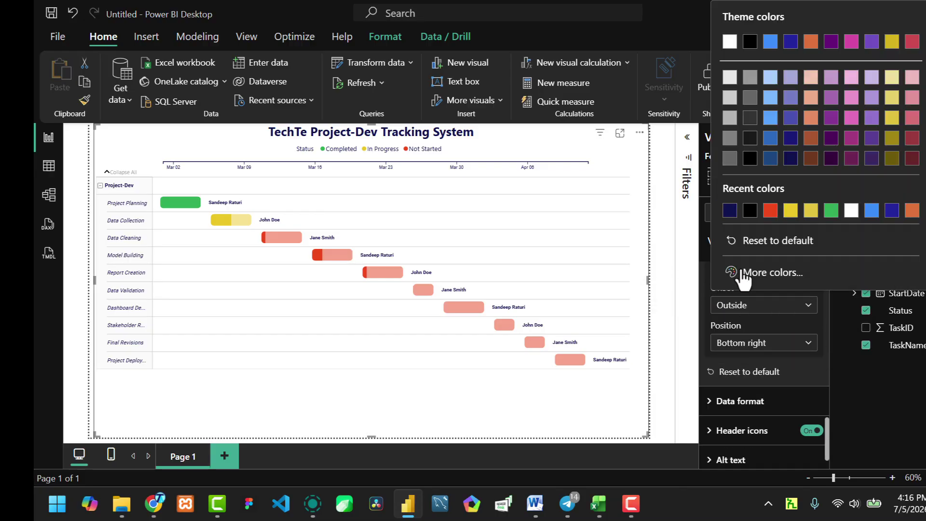
click(791, 138)
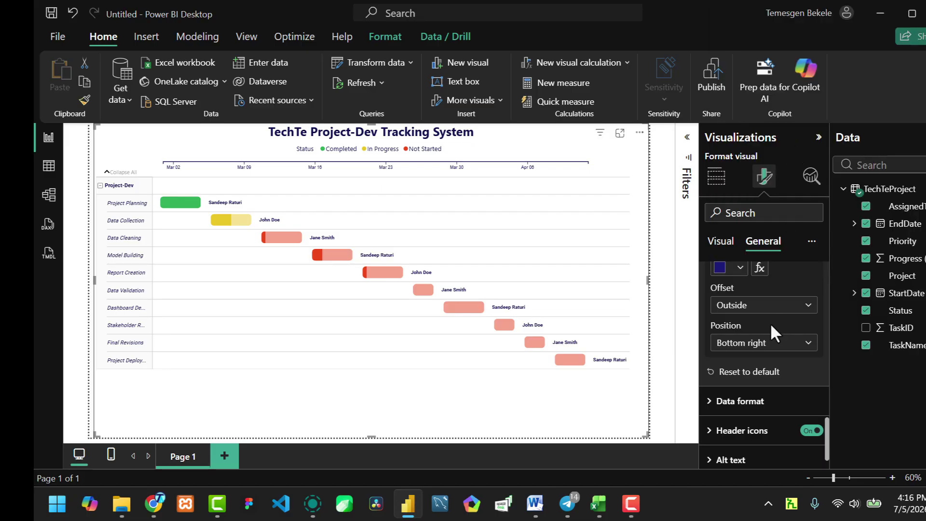
- Check the visual's Data format settings and collapse the Title settings section
scroll(773, 379, down, 1)
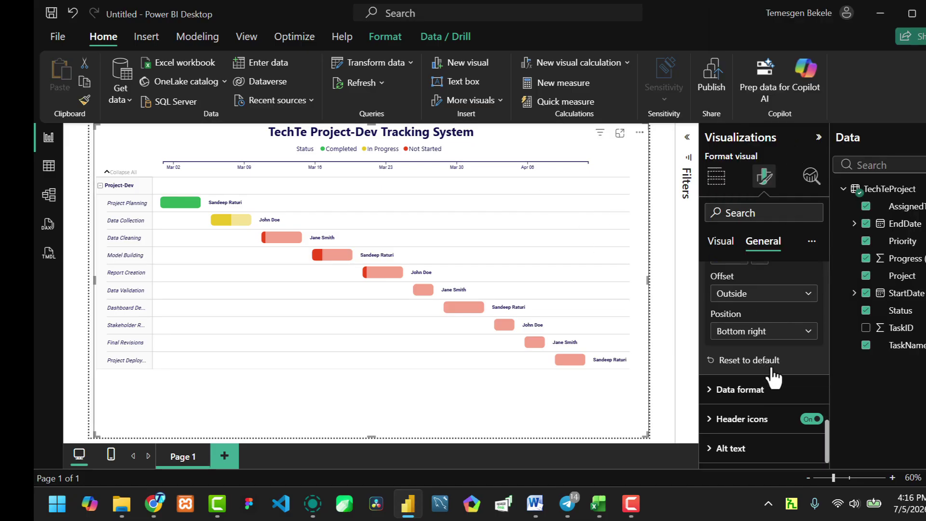
click(713, 391)
click(713, 391)
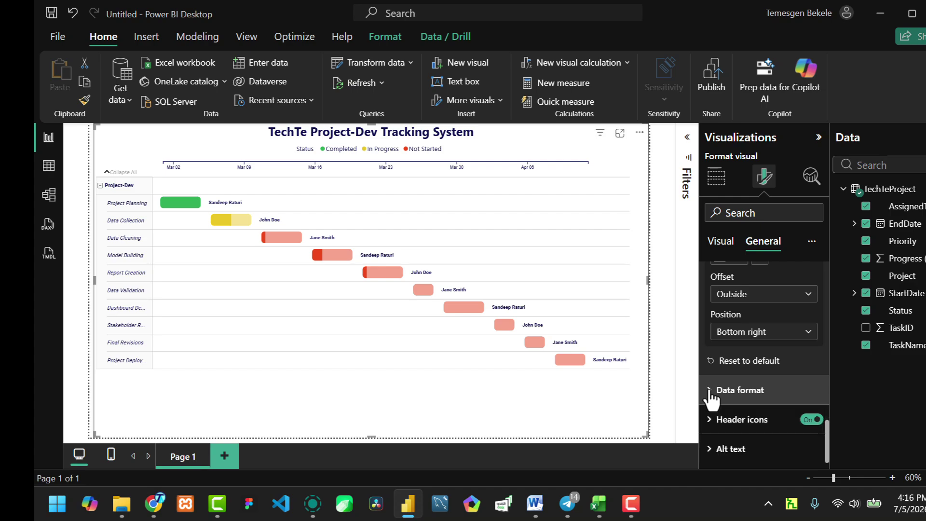
scroll(763, 393, up, 5)
scroll(725, 350, up, 6)
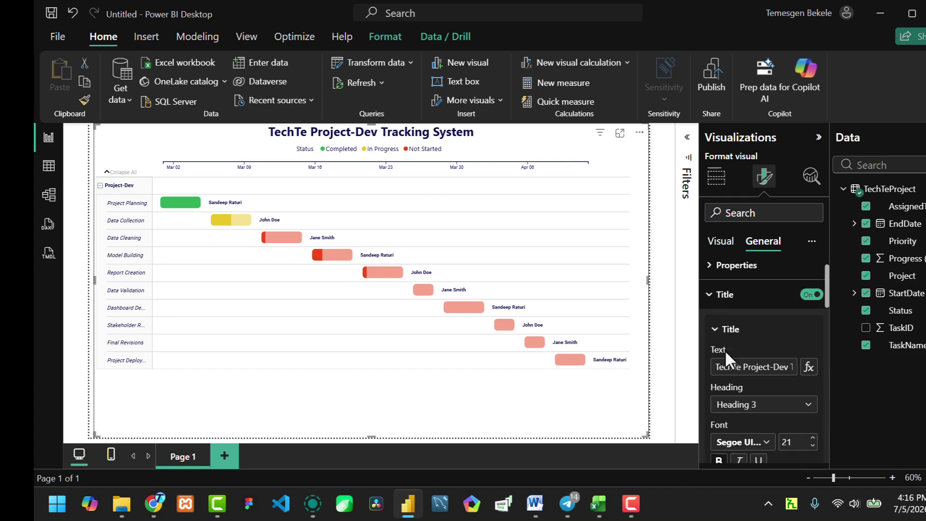
click(710, 306)
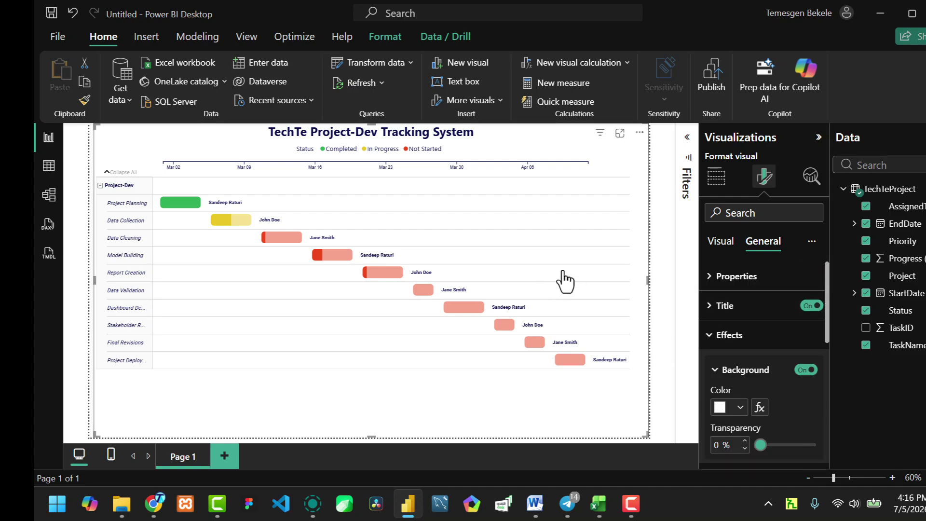
- Test the chart's highlighting by selecting individual task bars such as Data Collection, finishing with Project Planning
click(188, 205)
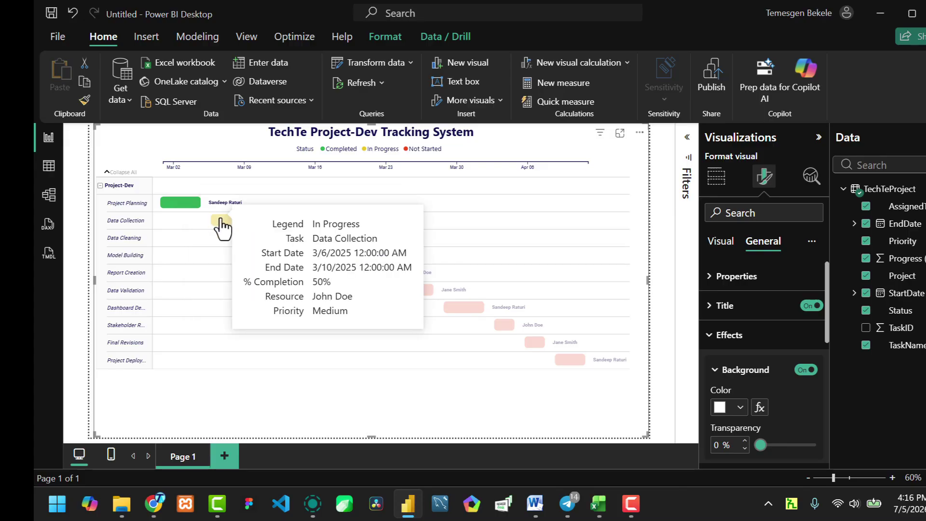
click(221, 225)
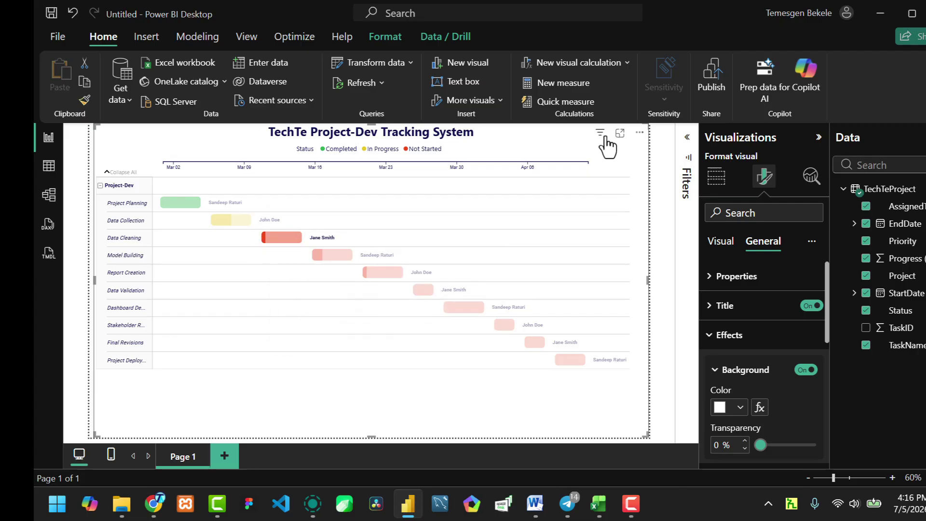
click(179, 202)
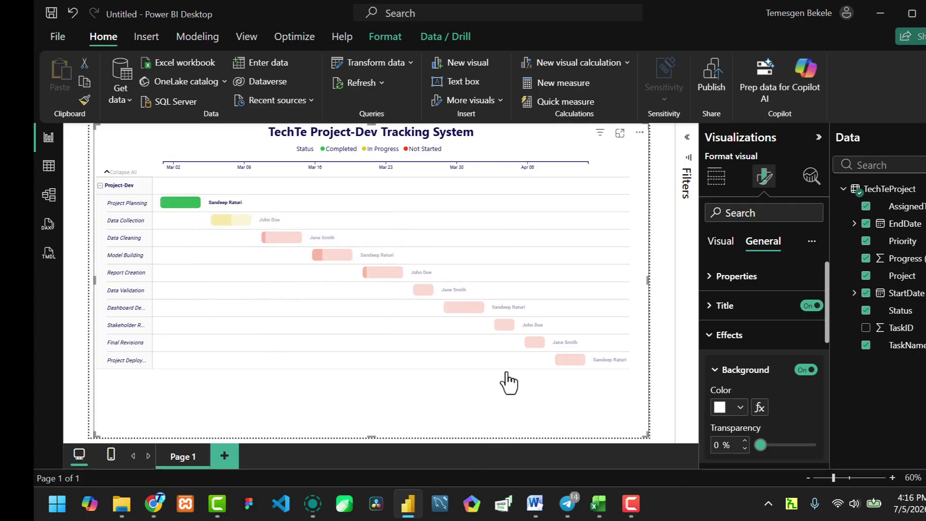